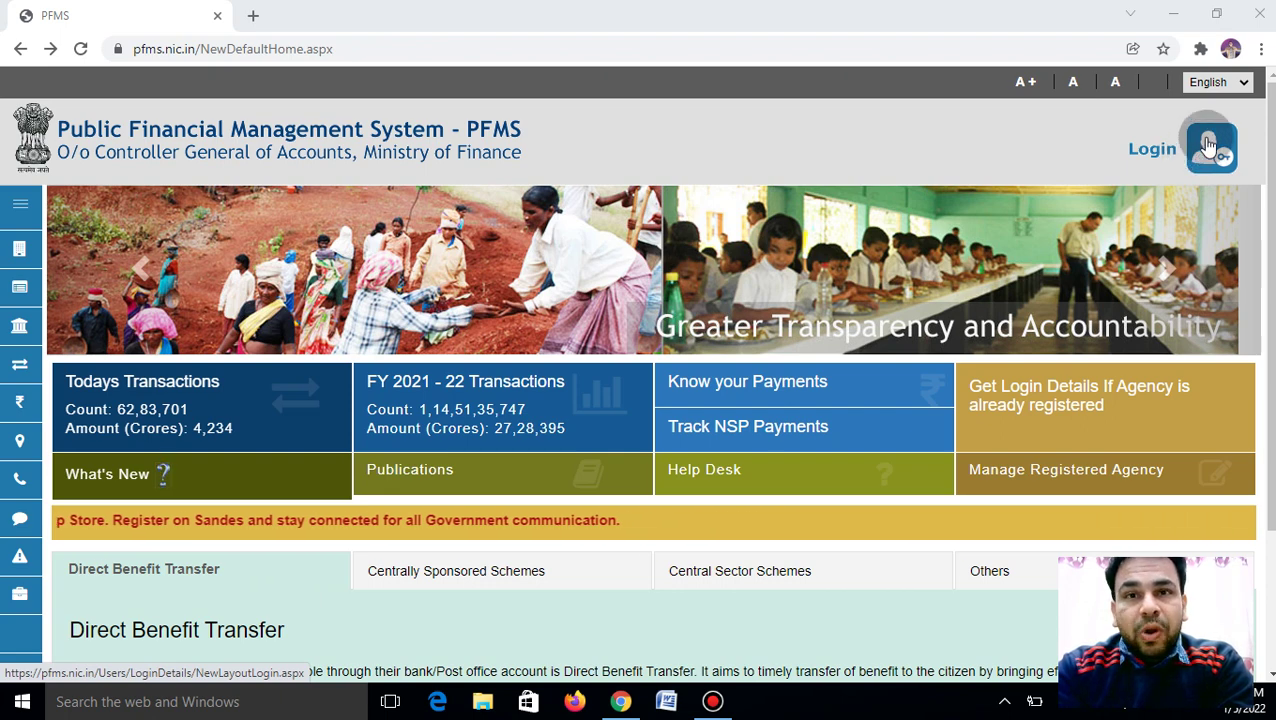
Log in to PFMS with the agency's saved username and its account password
left_click(1208, 145)
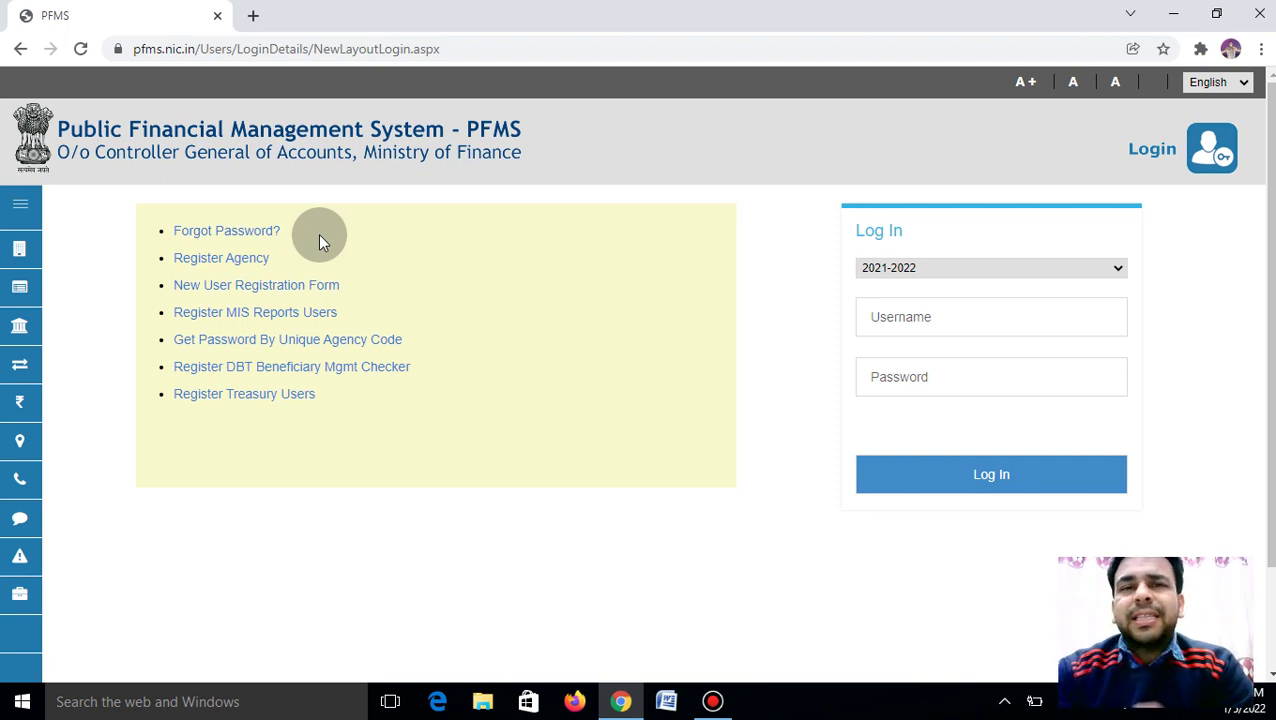
left_click(959, 322)
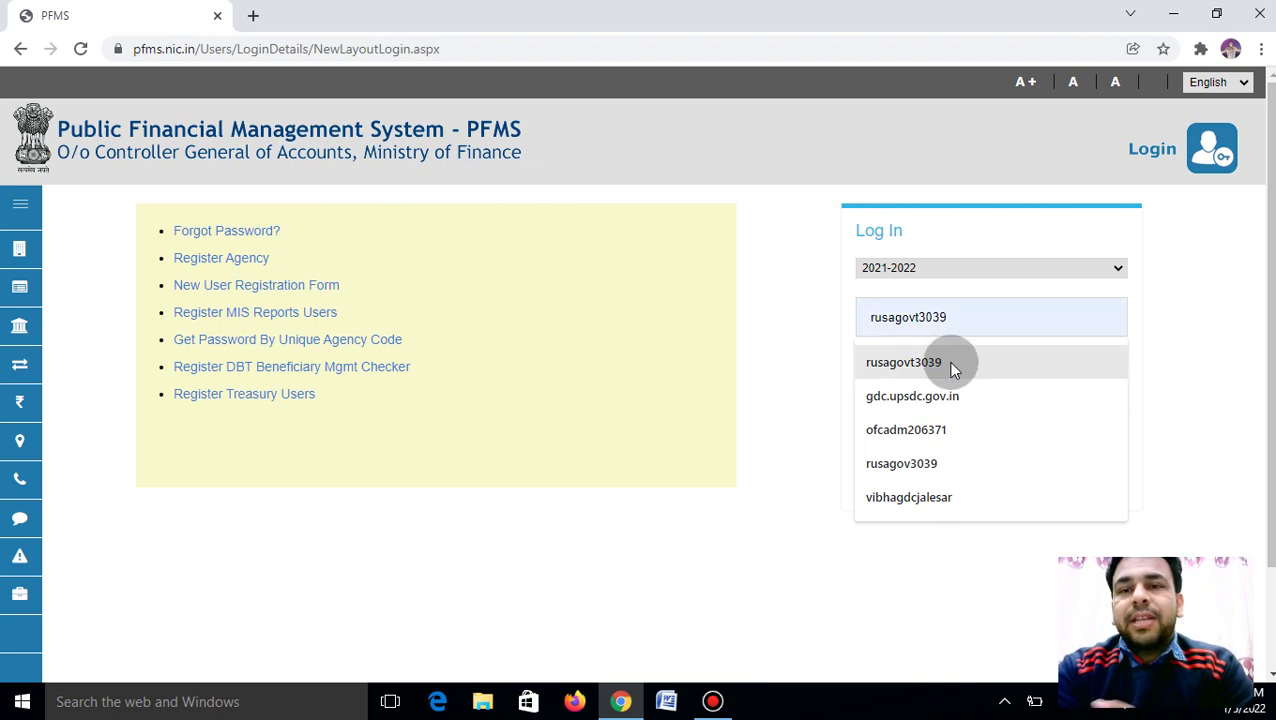
left_click(948, 362)
left_click(926, 386)
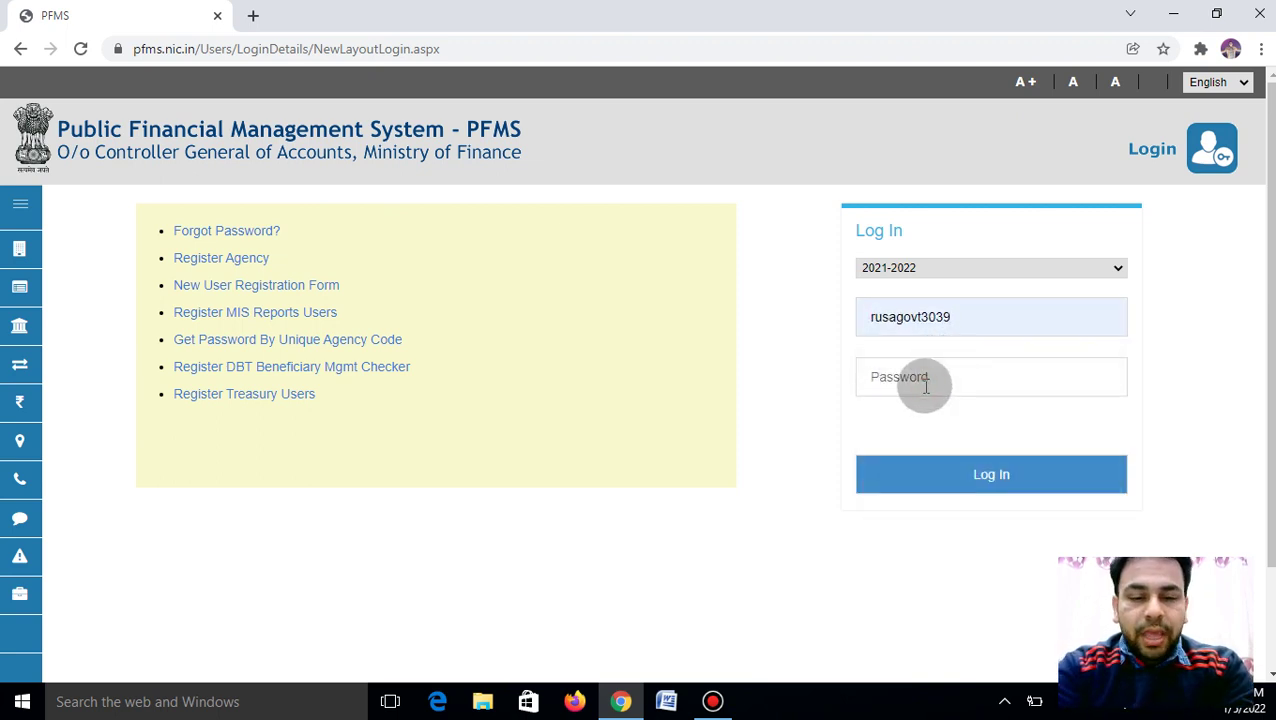
type("a••••••")
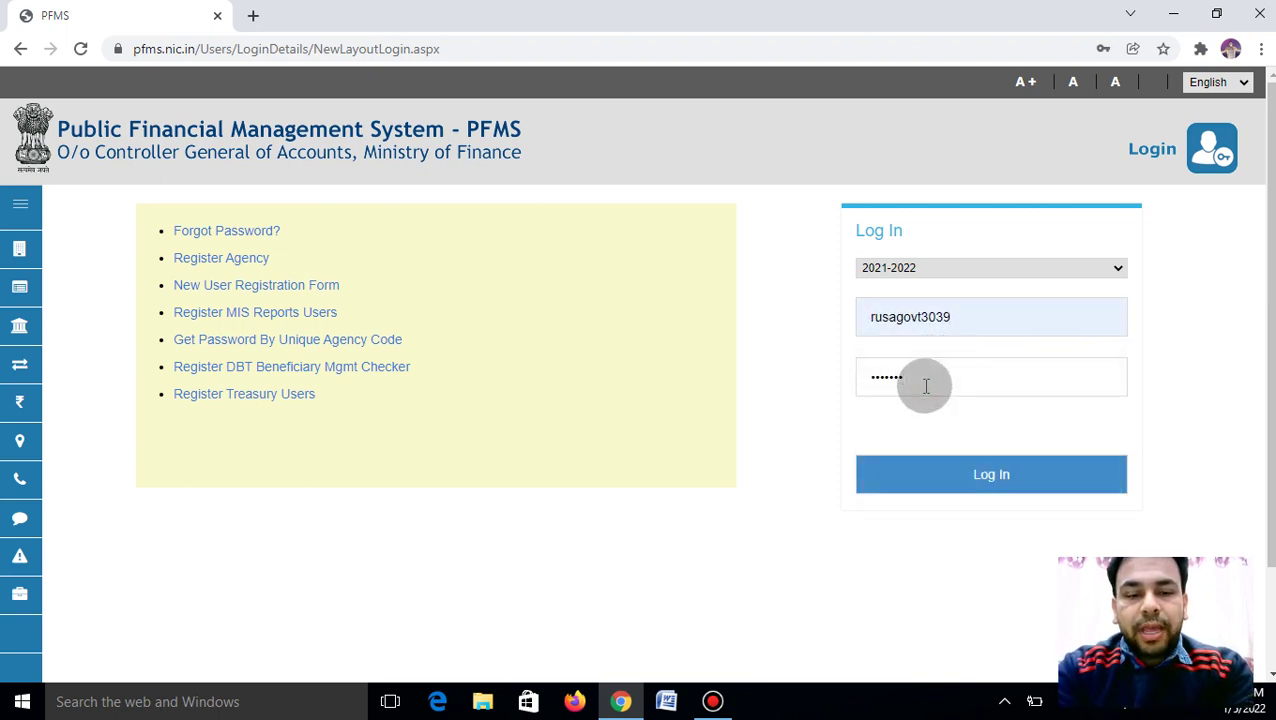
type("••••••")
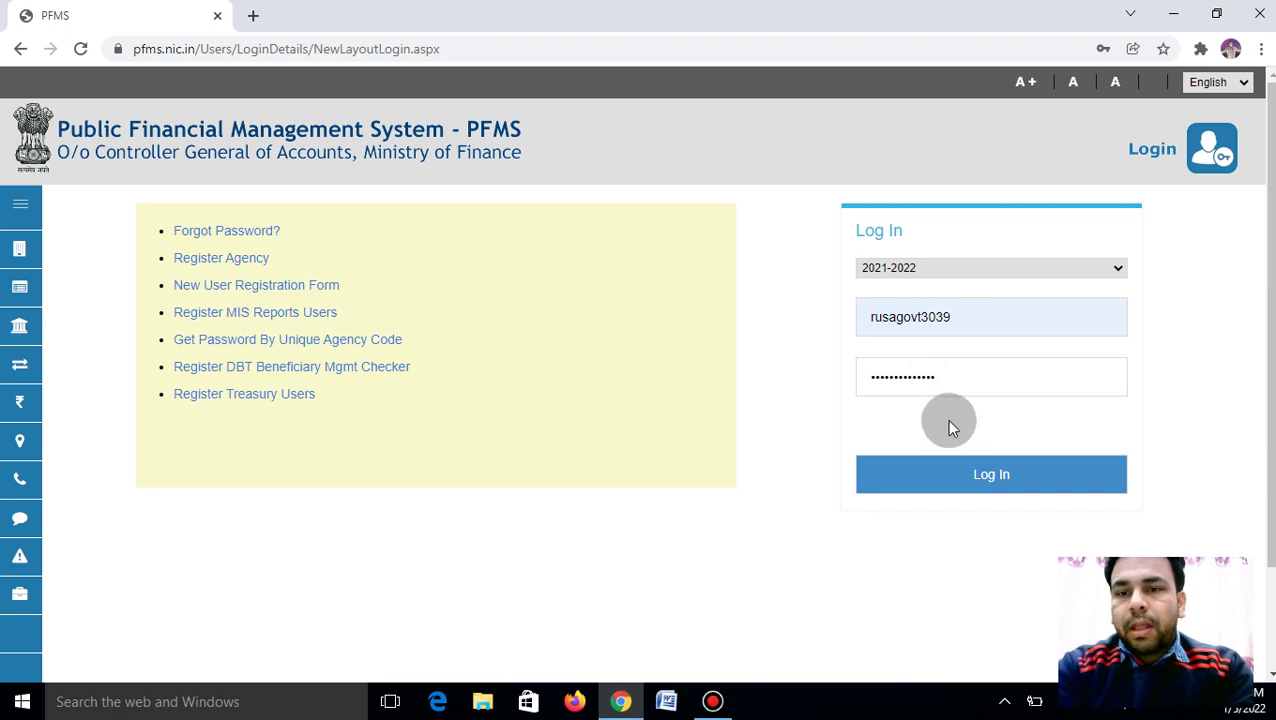
left_click(977, 467)
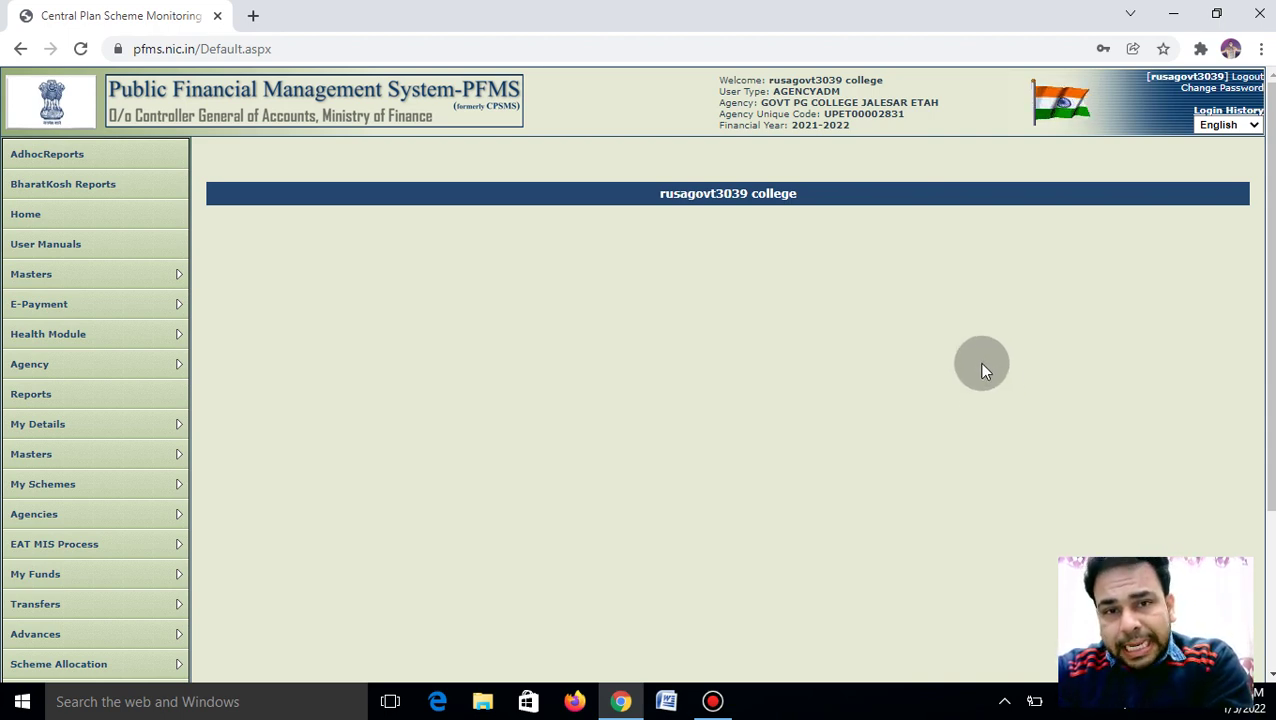
Open Register New Scheme from the My Schemes menu
mouse_move(108, 484)
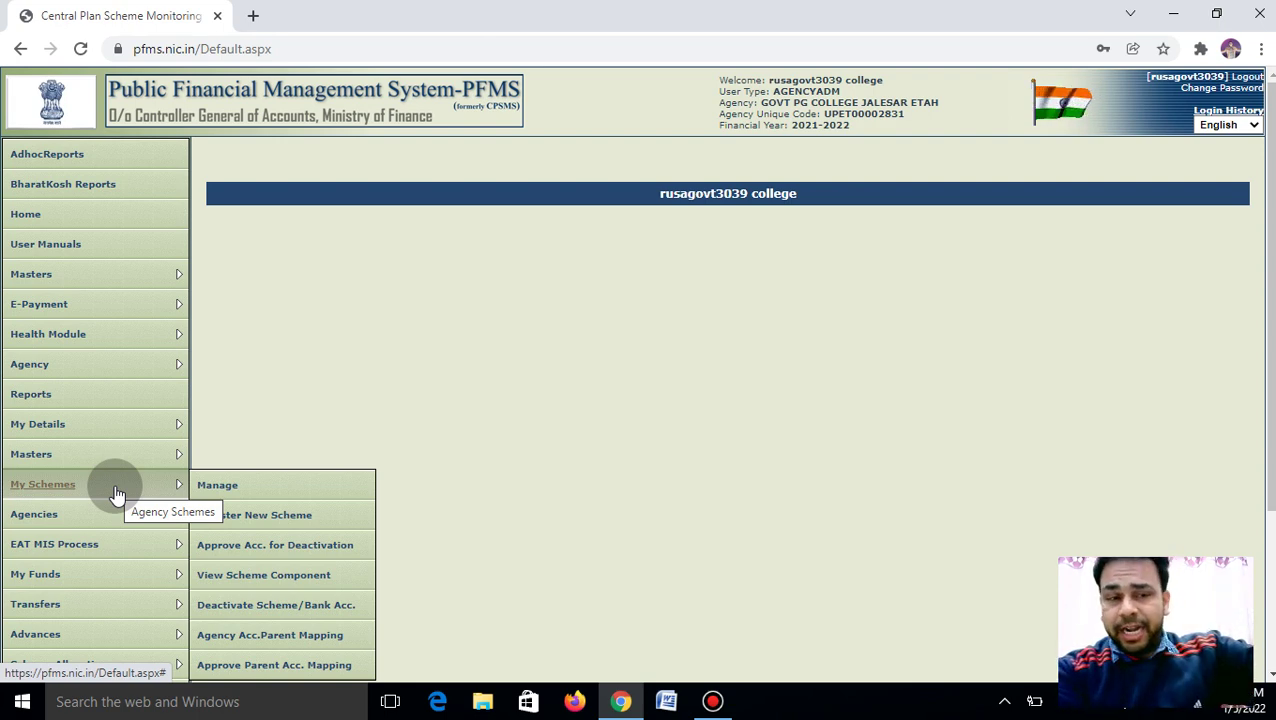
left_click(273, 515)
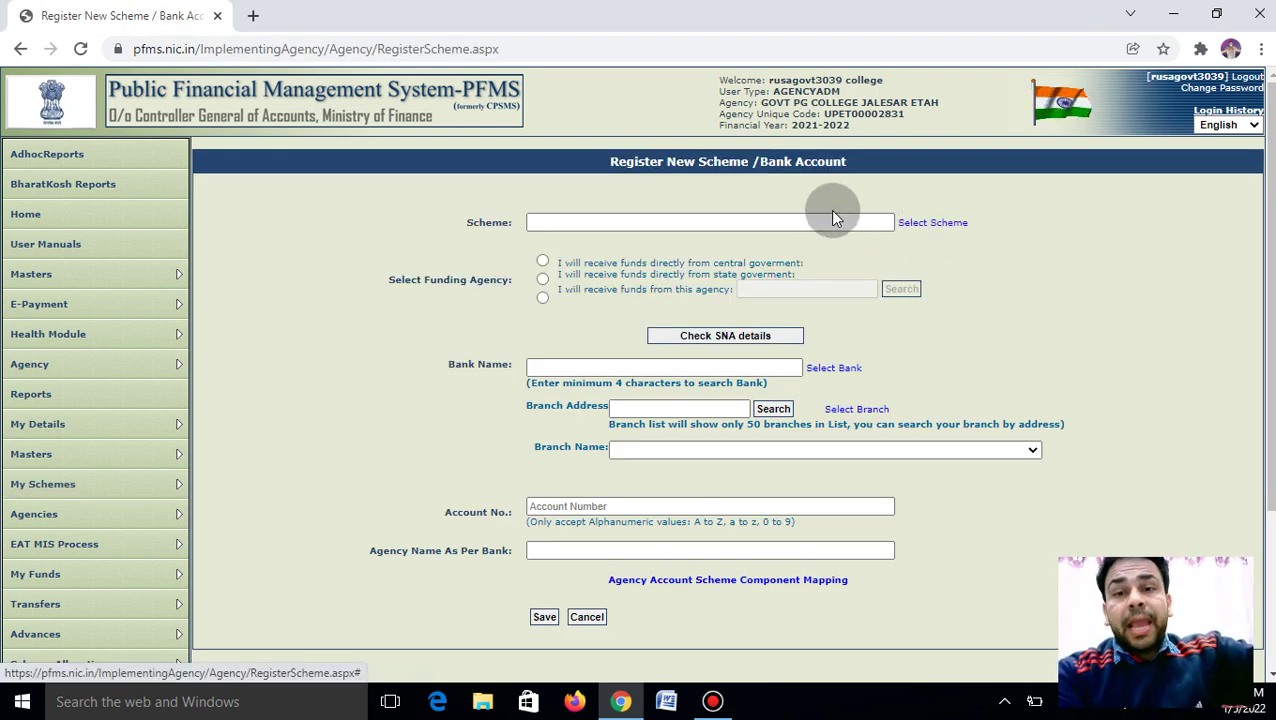
Search schemes for 'up2' and pick UP-RASHTRIYA UCHCHATAR SIKSHA ABHIYAN (9170) [UP2]
left_click(926, 228)
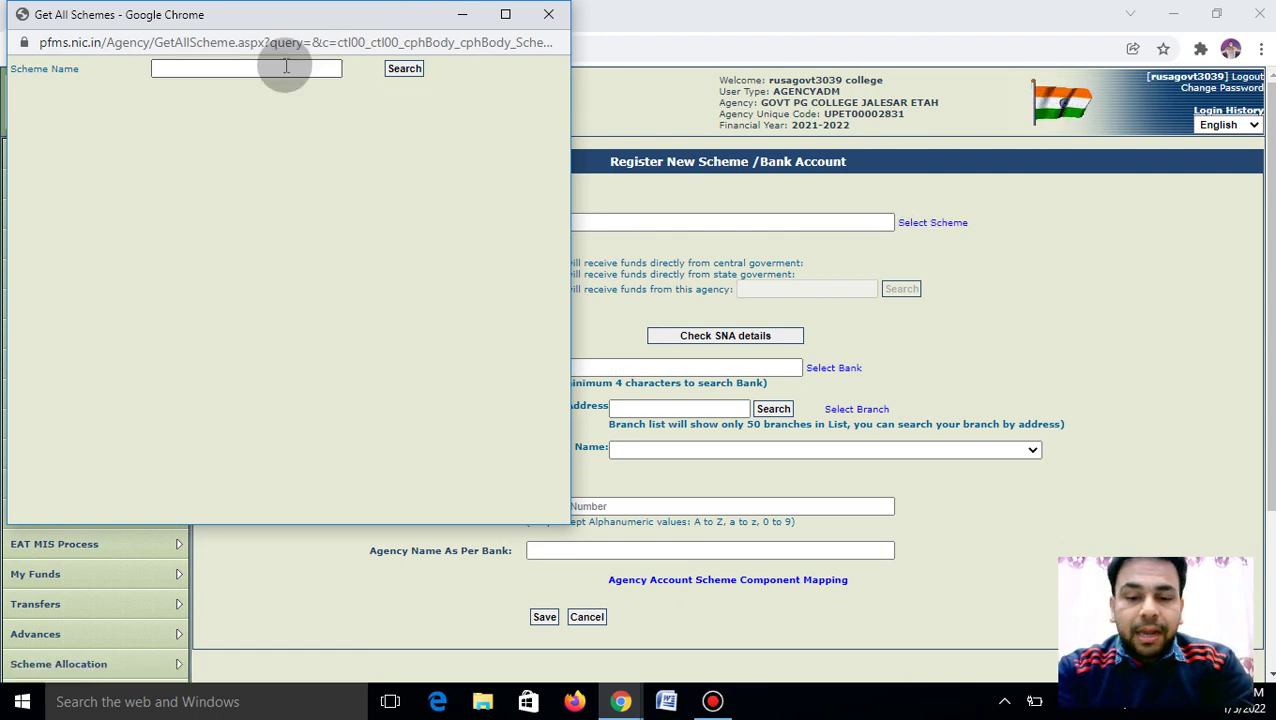
left_click(286, 66)
type("up2")
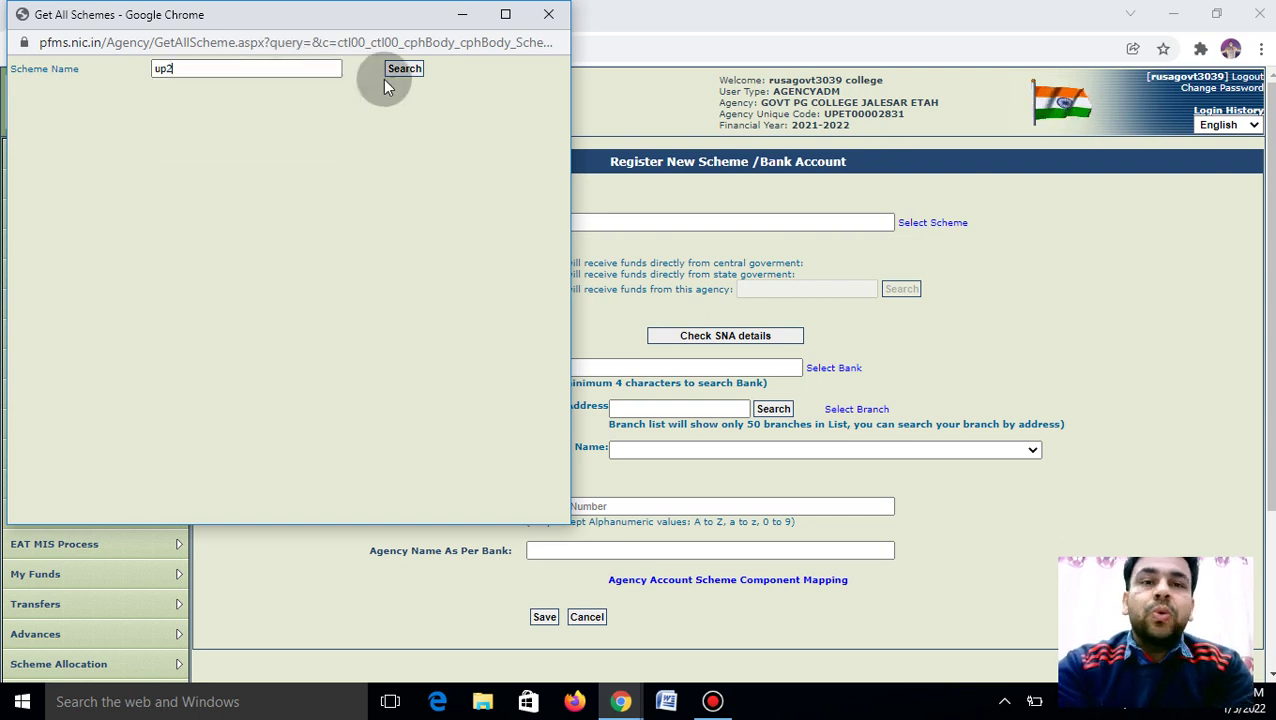
left_click(402, 70)
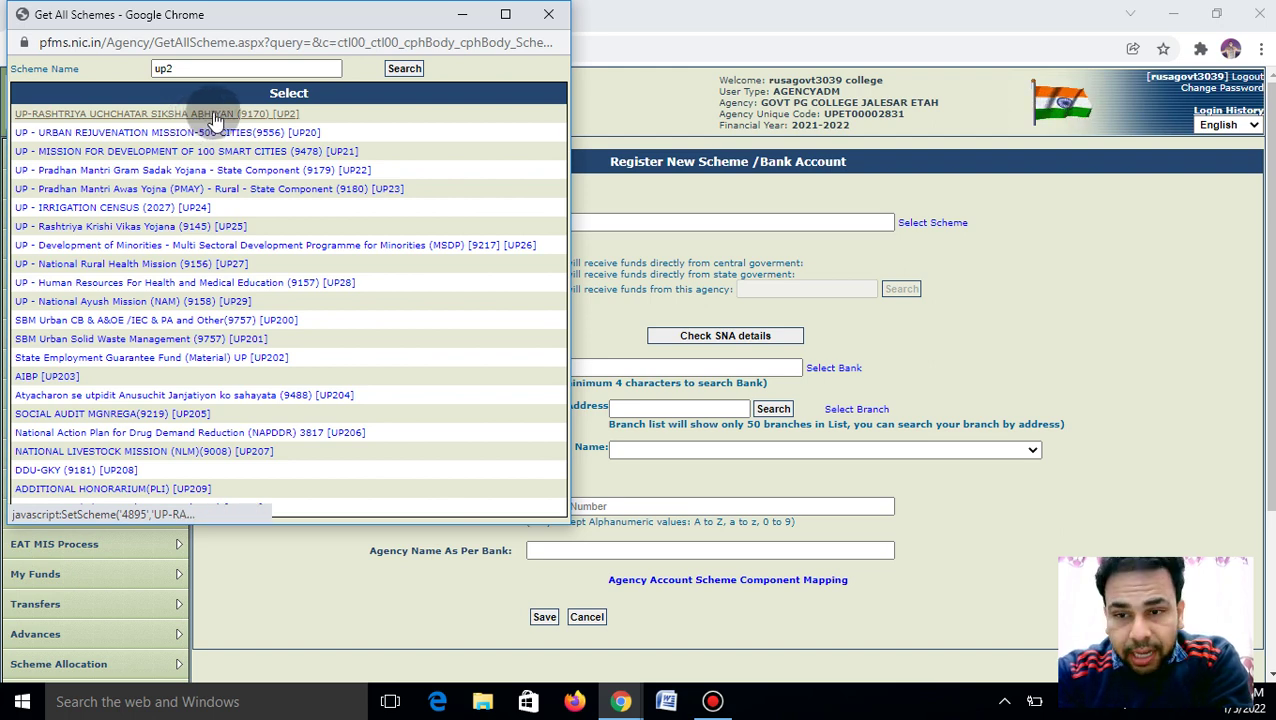
left_click(254, 116)
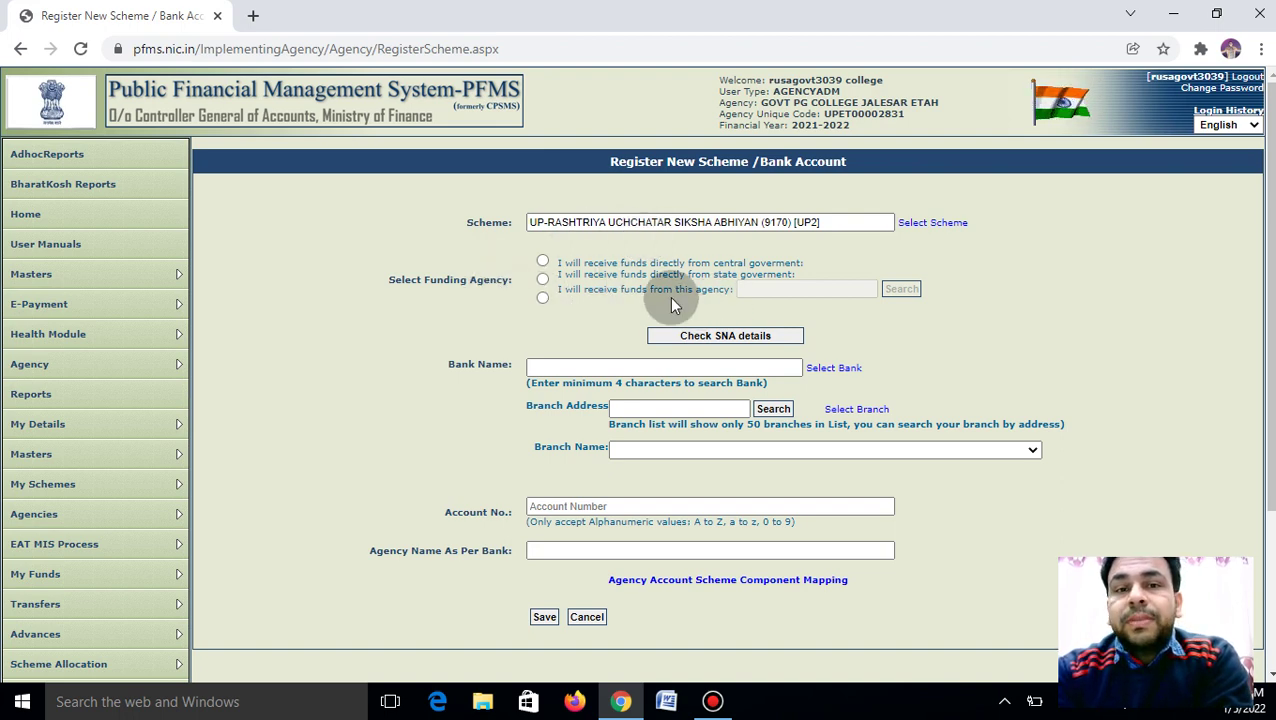
Choose to receive funds from a specific agency, U.P. STATE COUNCIL OF HIGHER EDUCATION
left_click(542, 299)
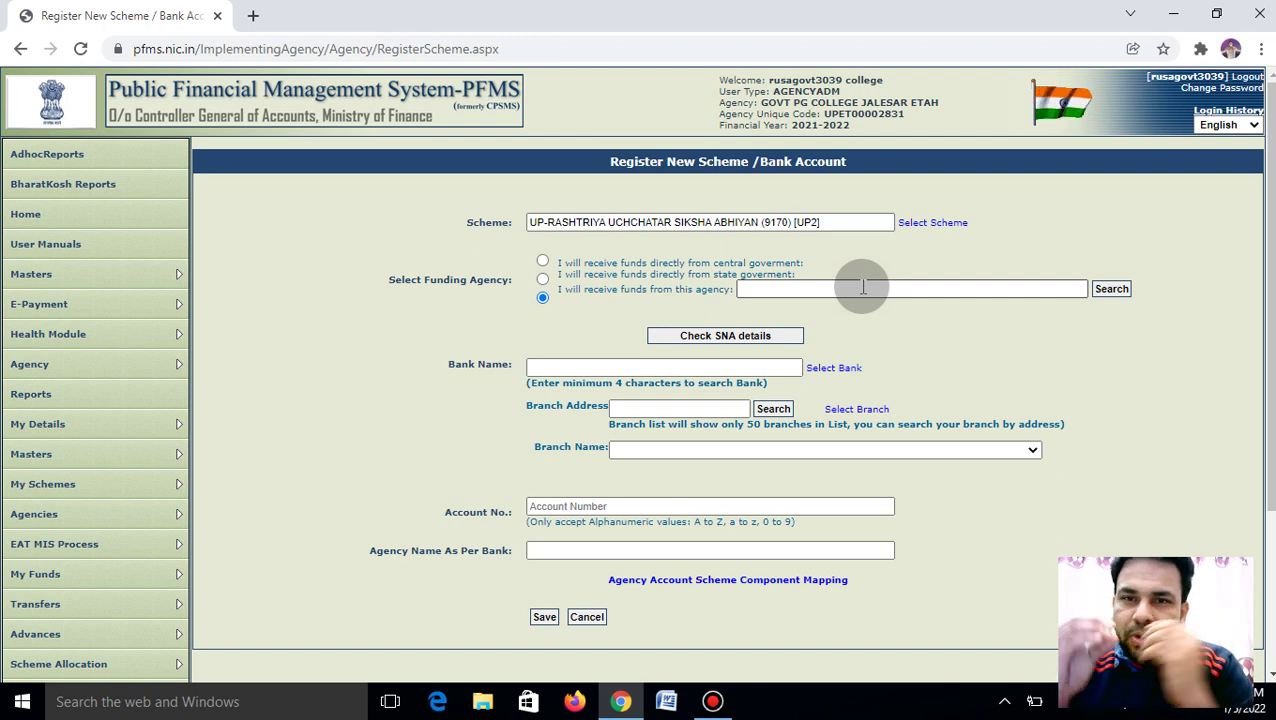
left_click(1108, 288)
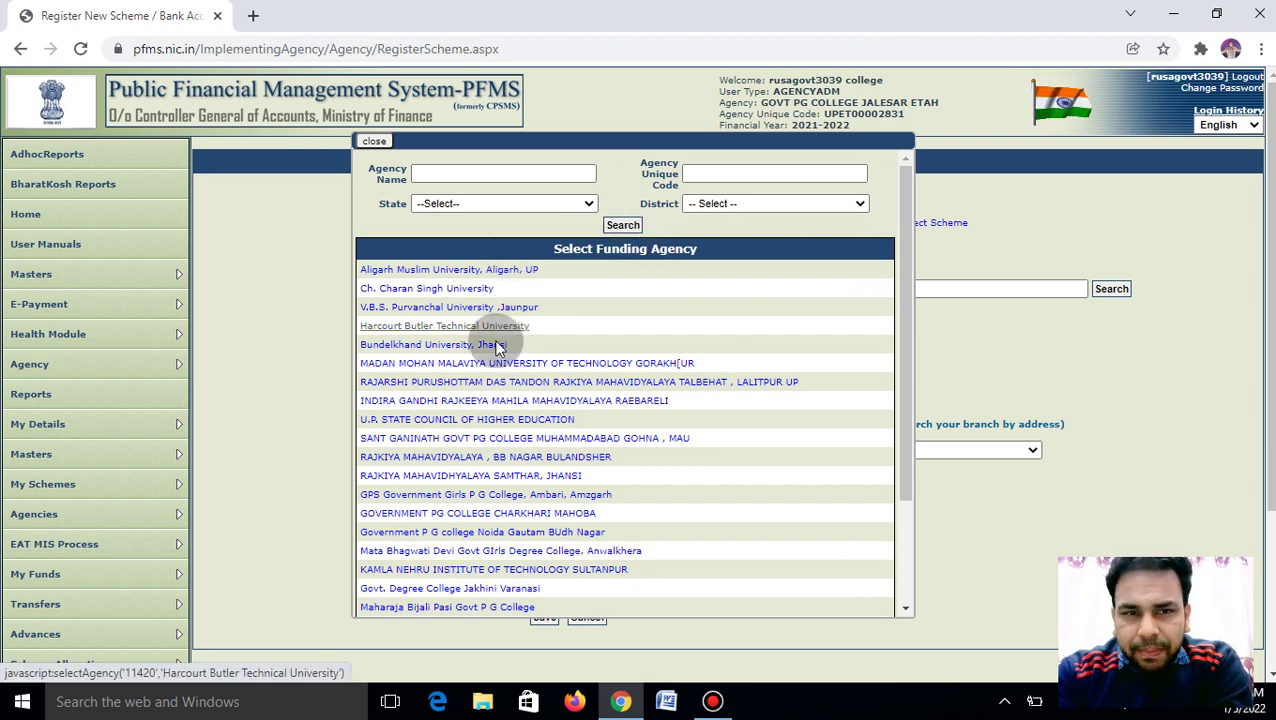
left_click(423, 422)
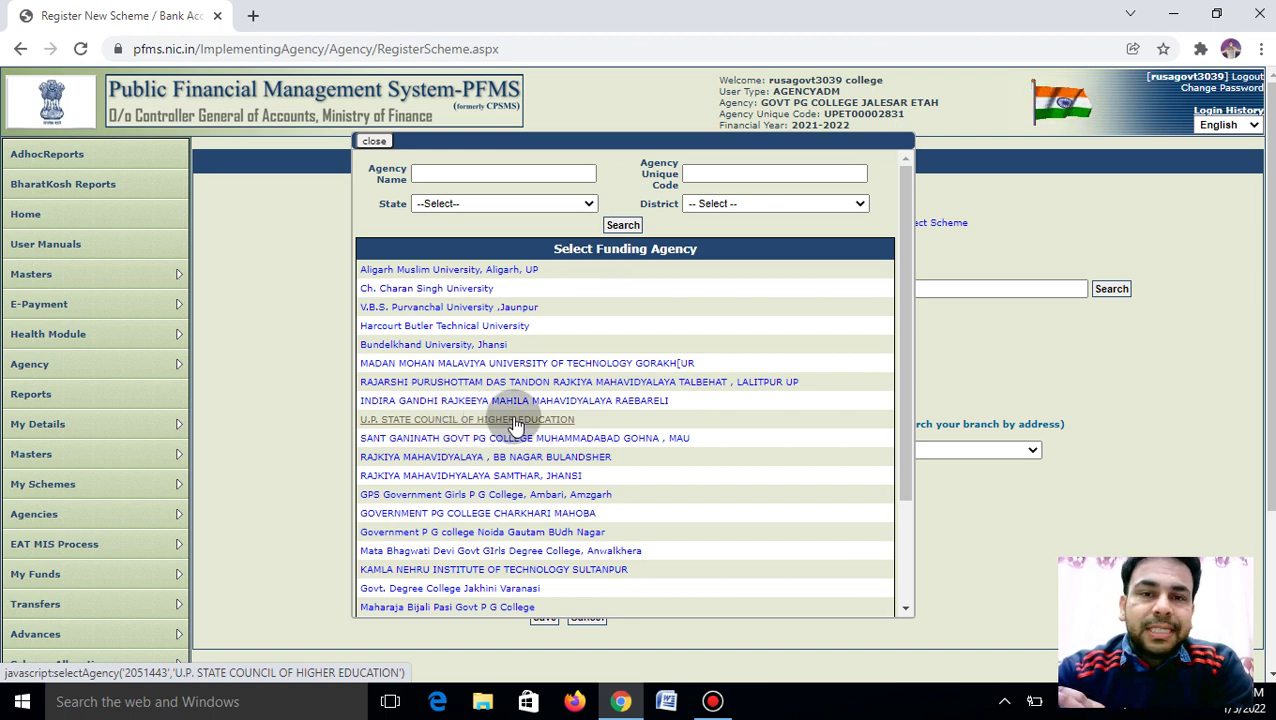
left_click(513, 420)
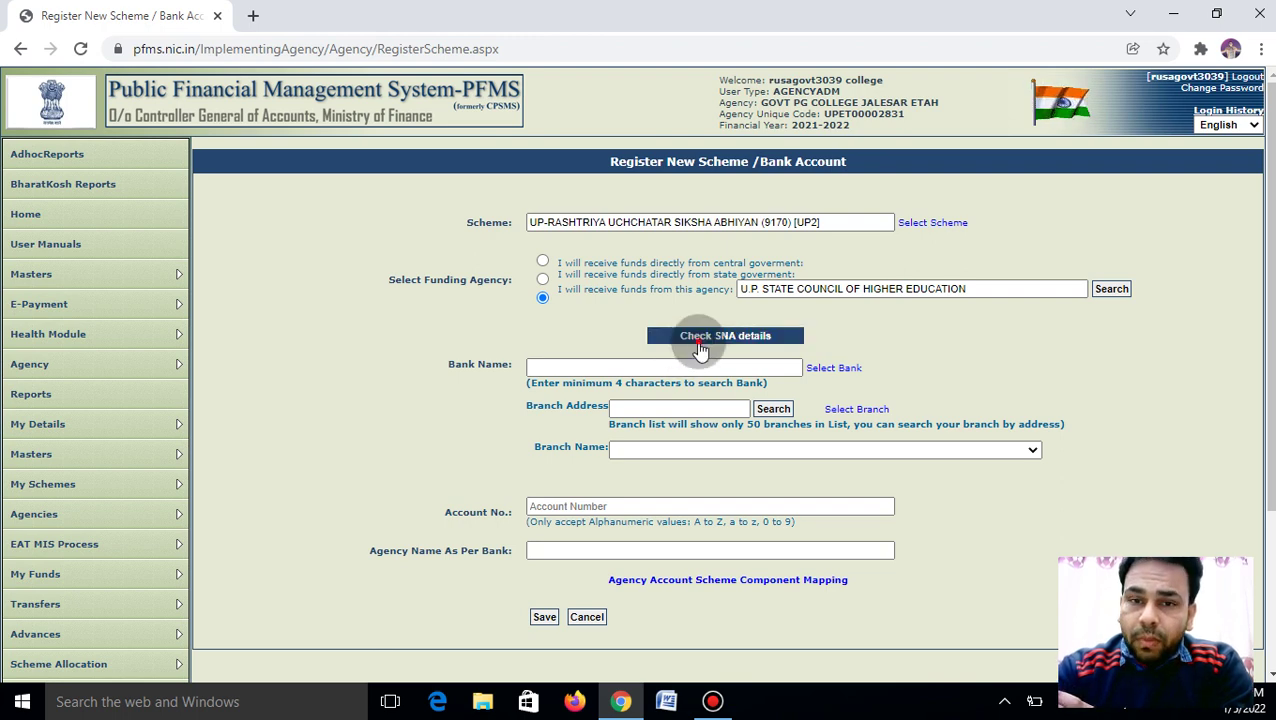
Fetch the SNA details and make it a Zero Balance Subsidiary Account with CANARA BANK
left_click(705, 340)
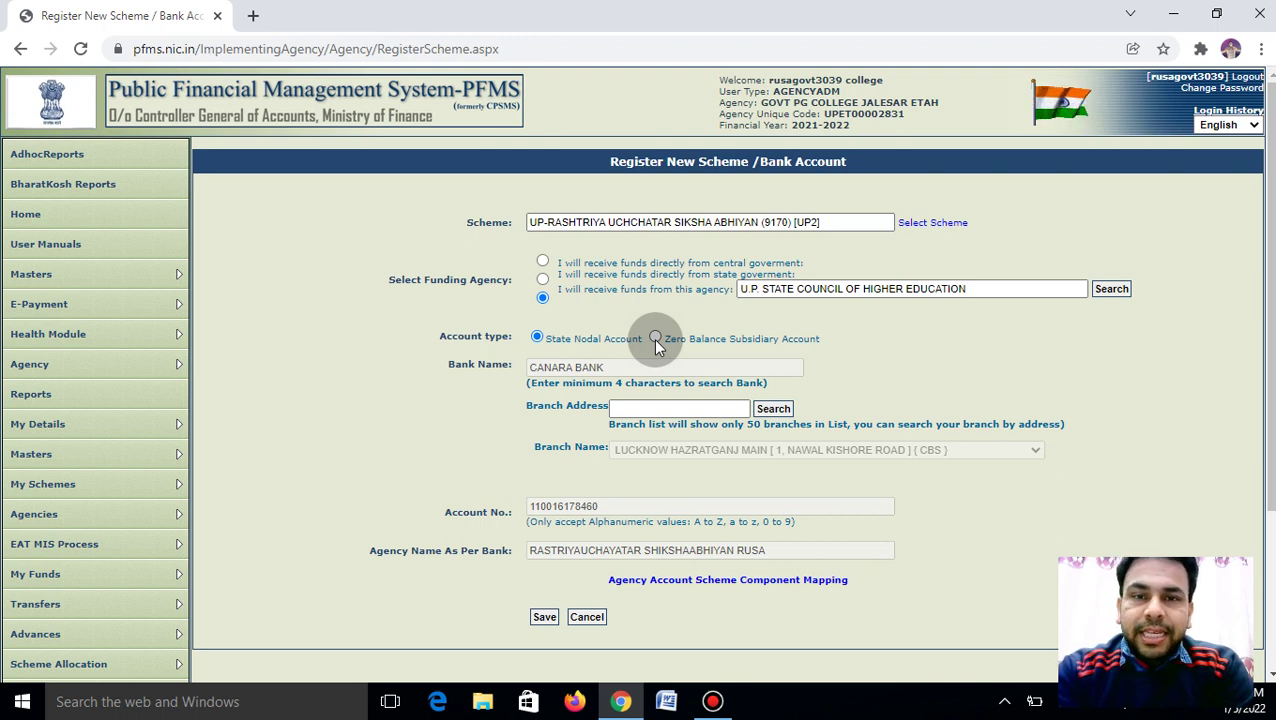
left_click(655, 339)
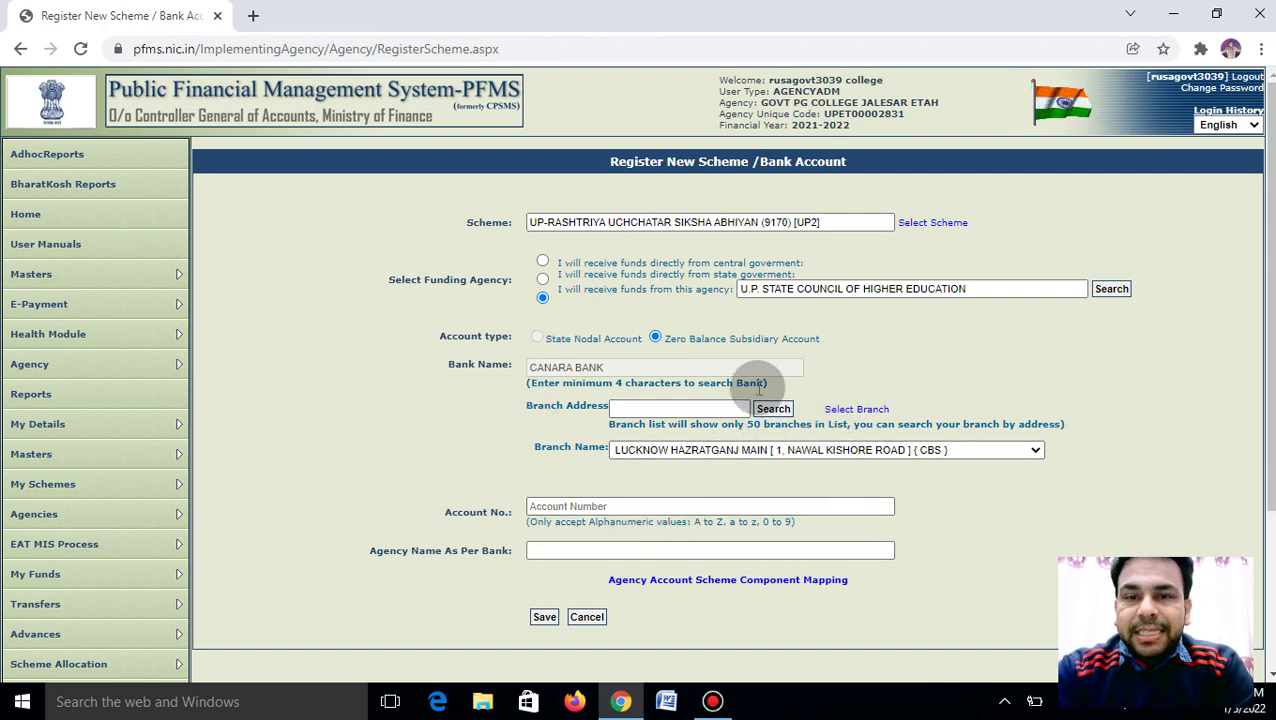
left_click(856, 411)
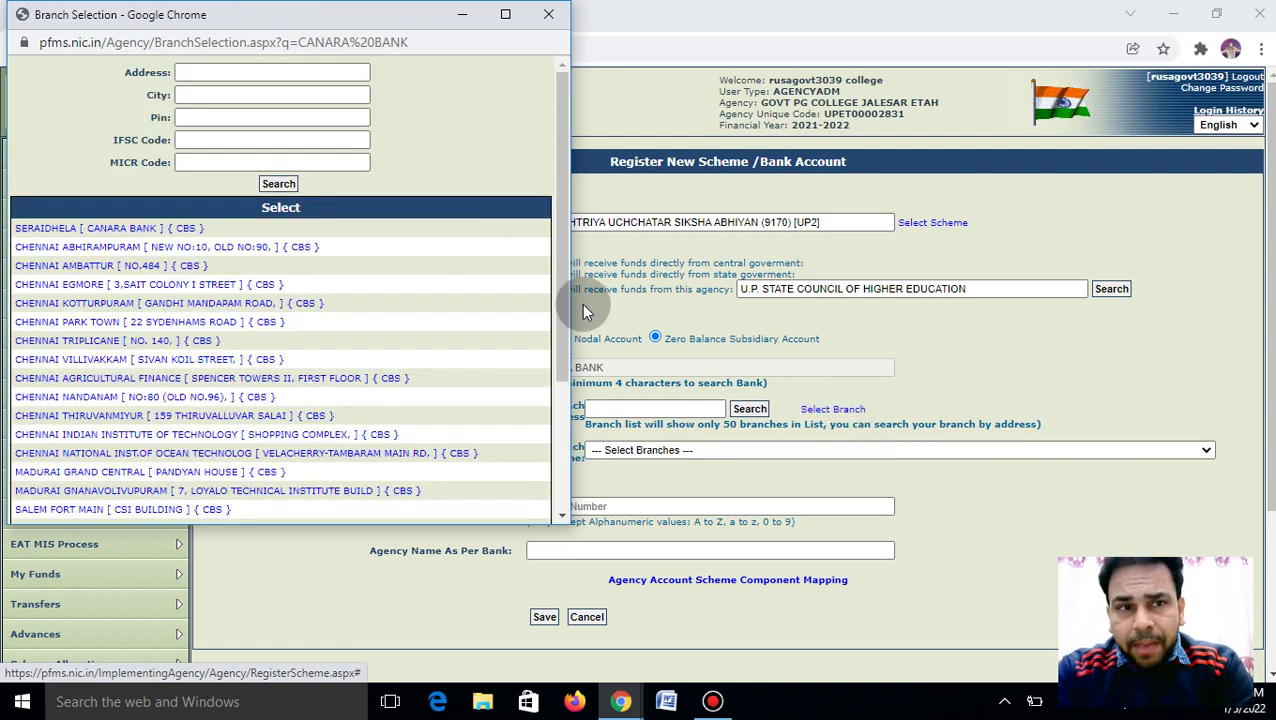
Filter Canara branches by city JALESAR and select JALESAR [ CANARA BANK ] { CBS }
left_click(225, 139)
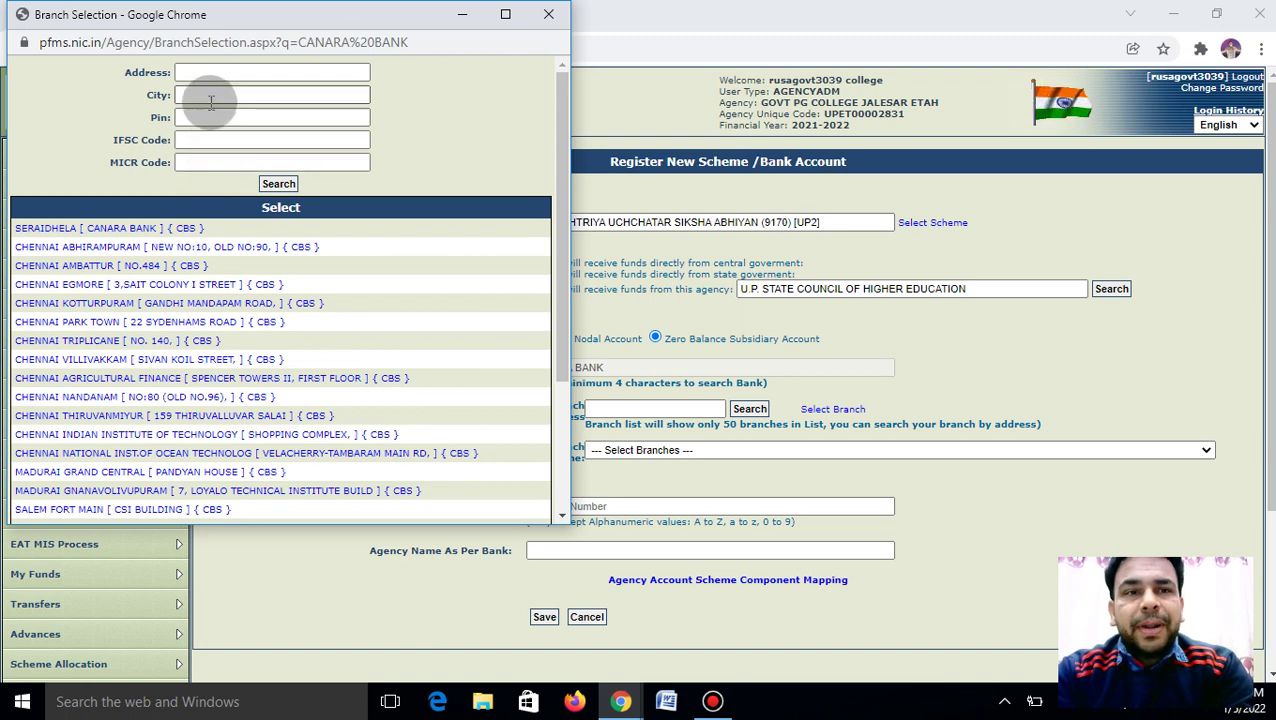
left_click(211, 96)
type("ja")
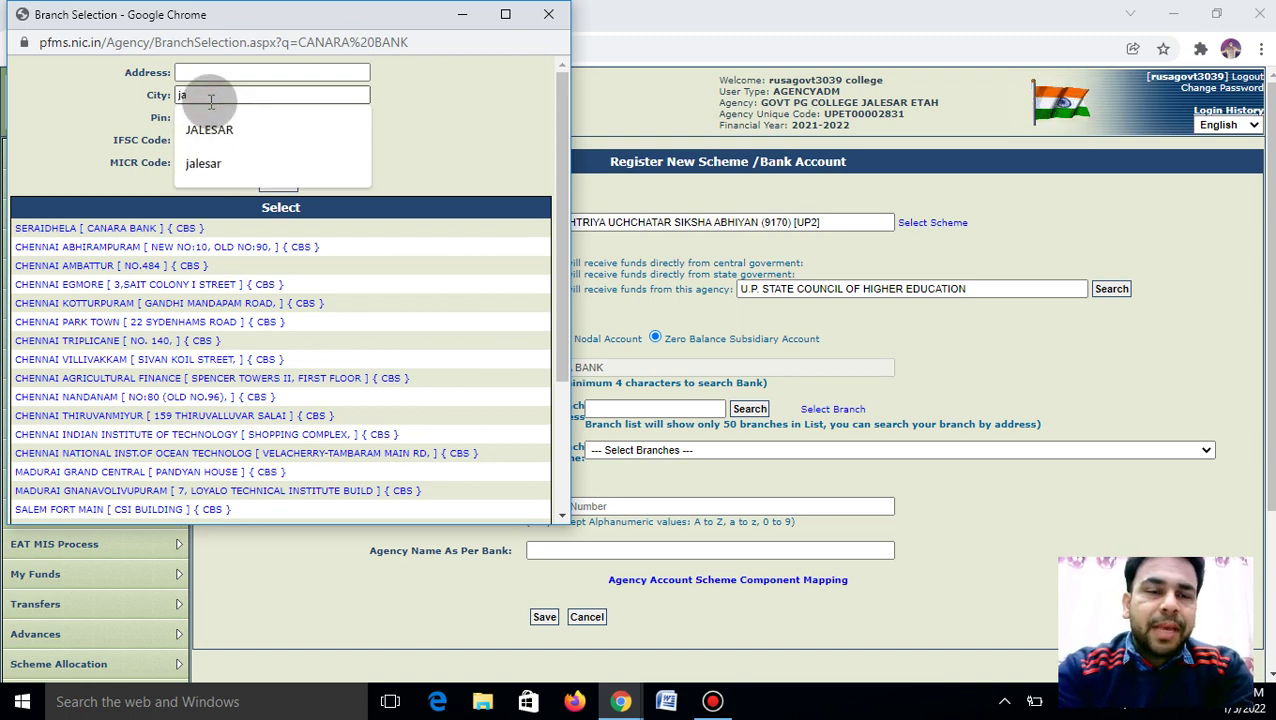
left_click(231, 128)
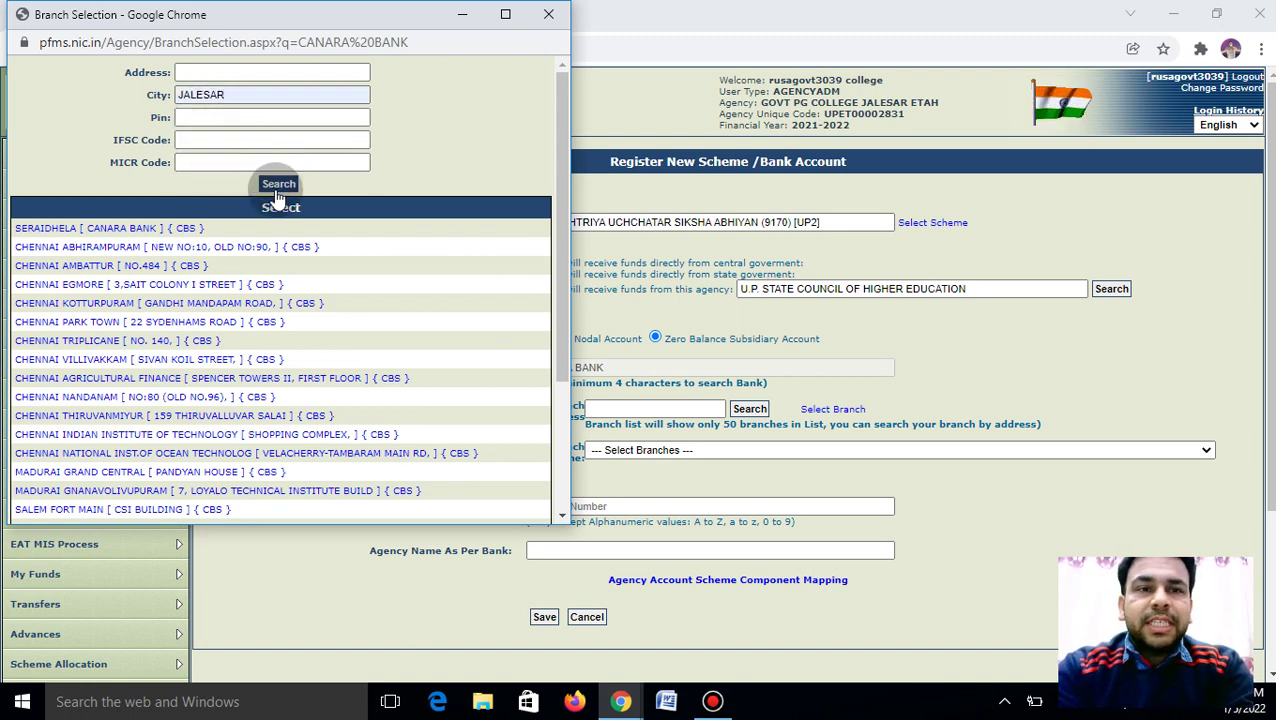
left_click(278, 190)
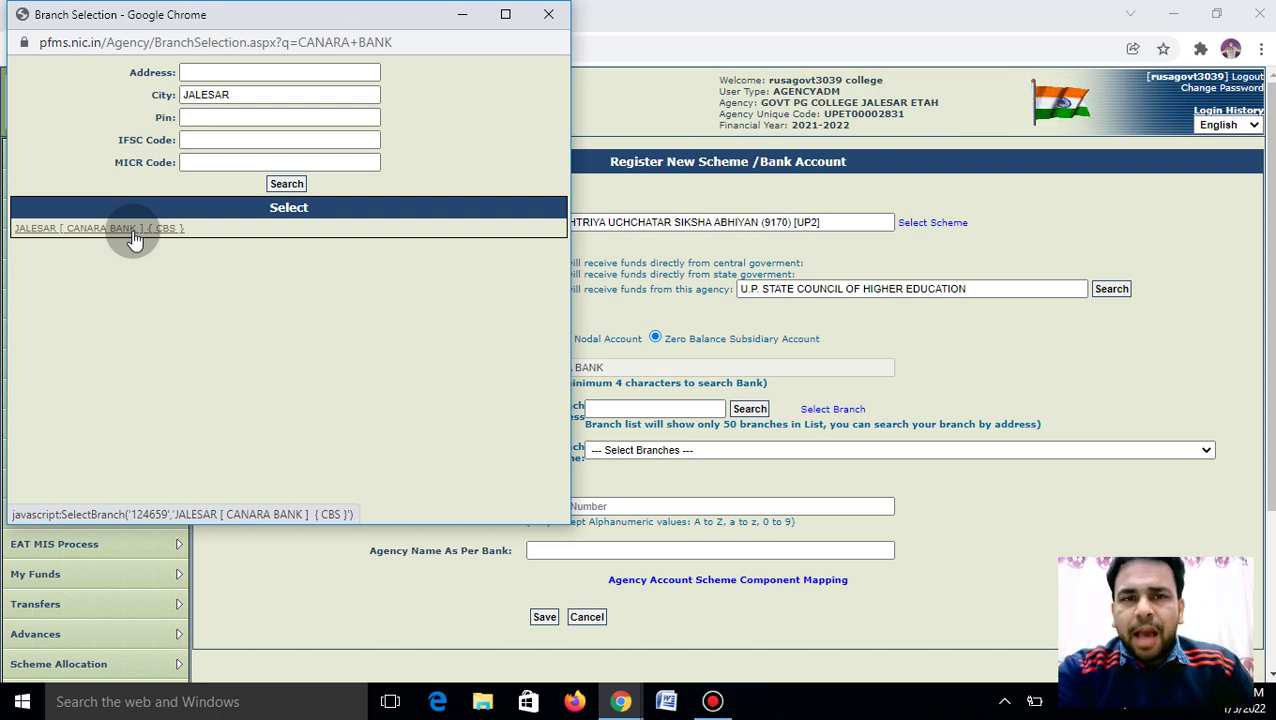
left_click(134, 236)
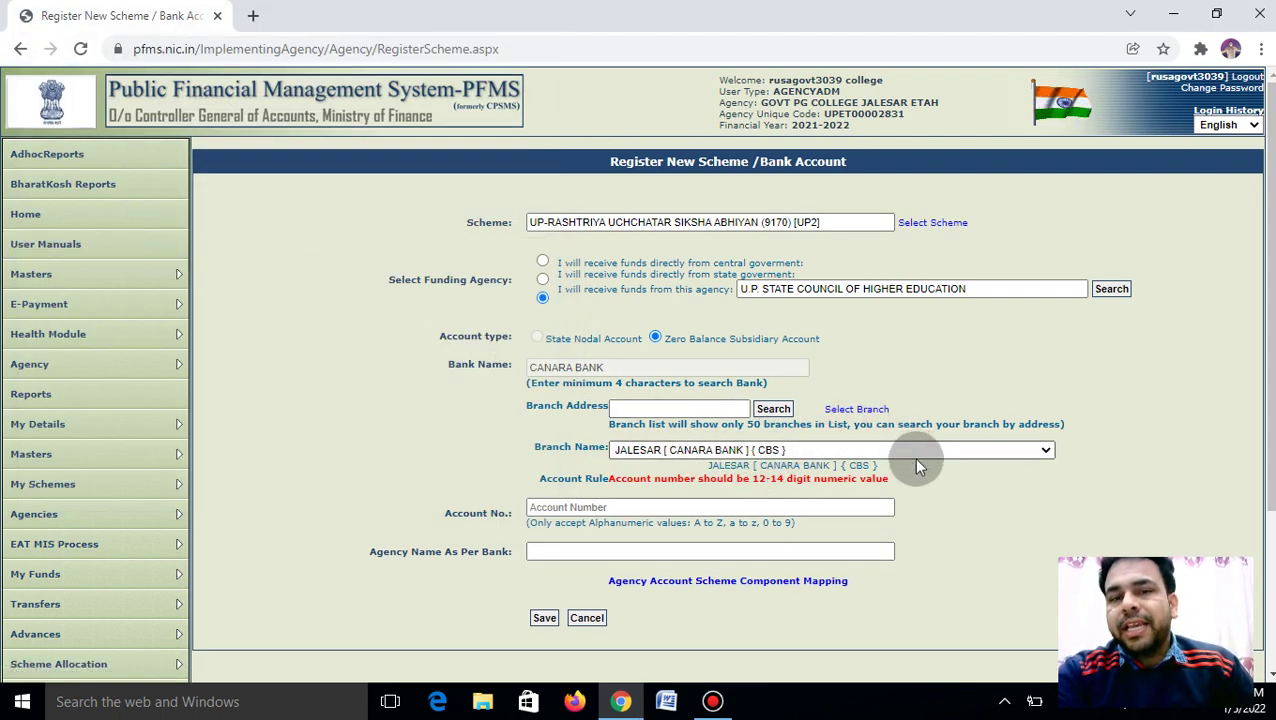
Enter the college's 12-digit bank account number in the Account No. field
left_click(580, 506)
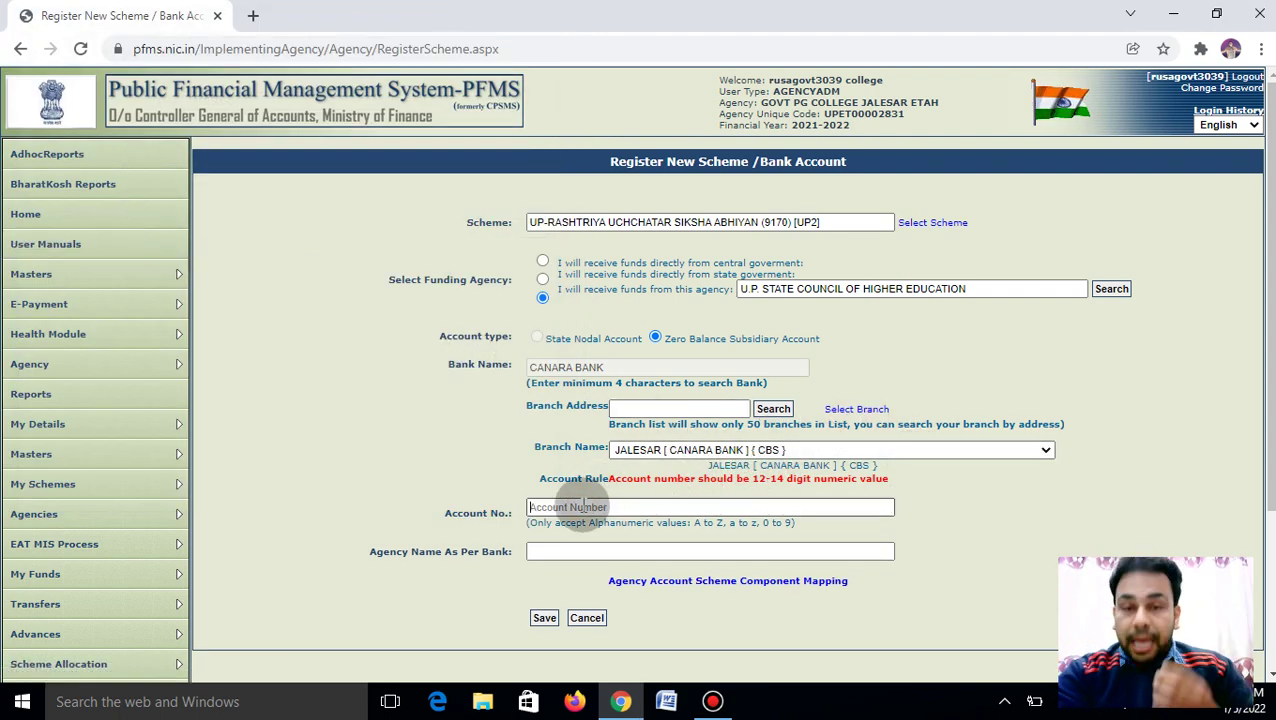
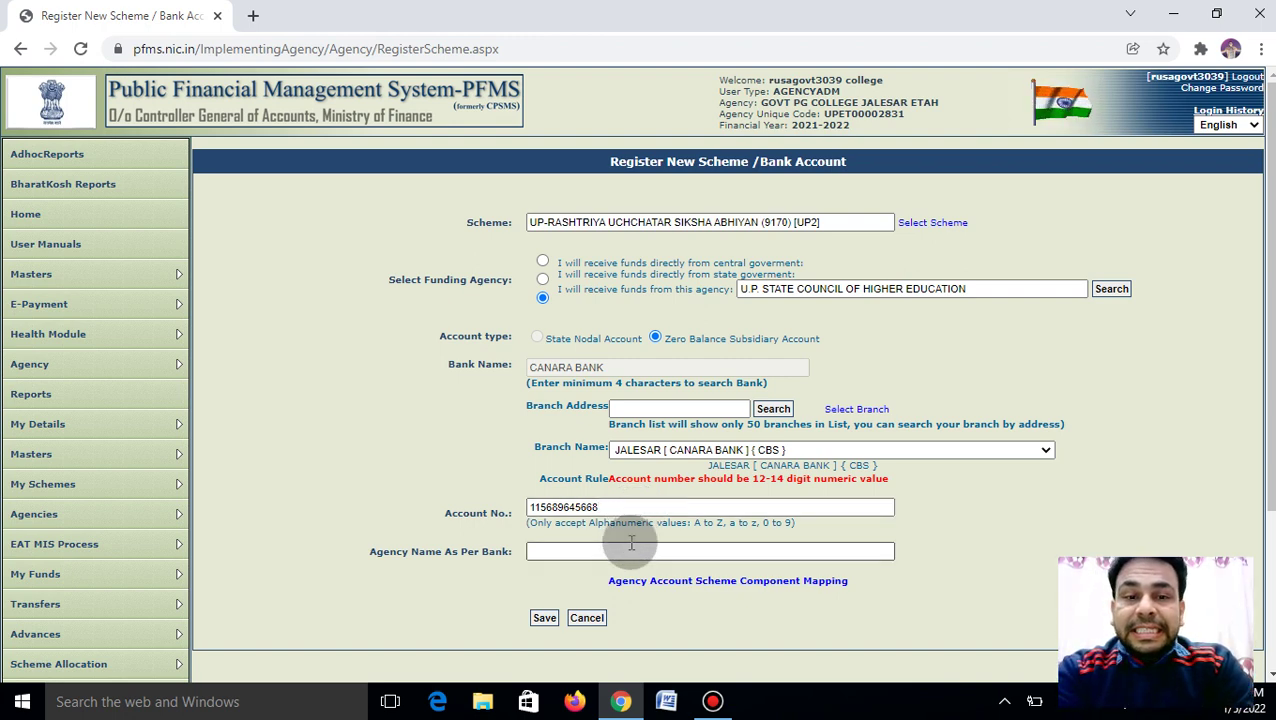
left_click(631, 544)
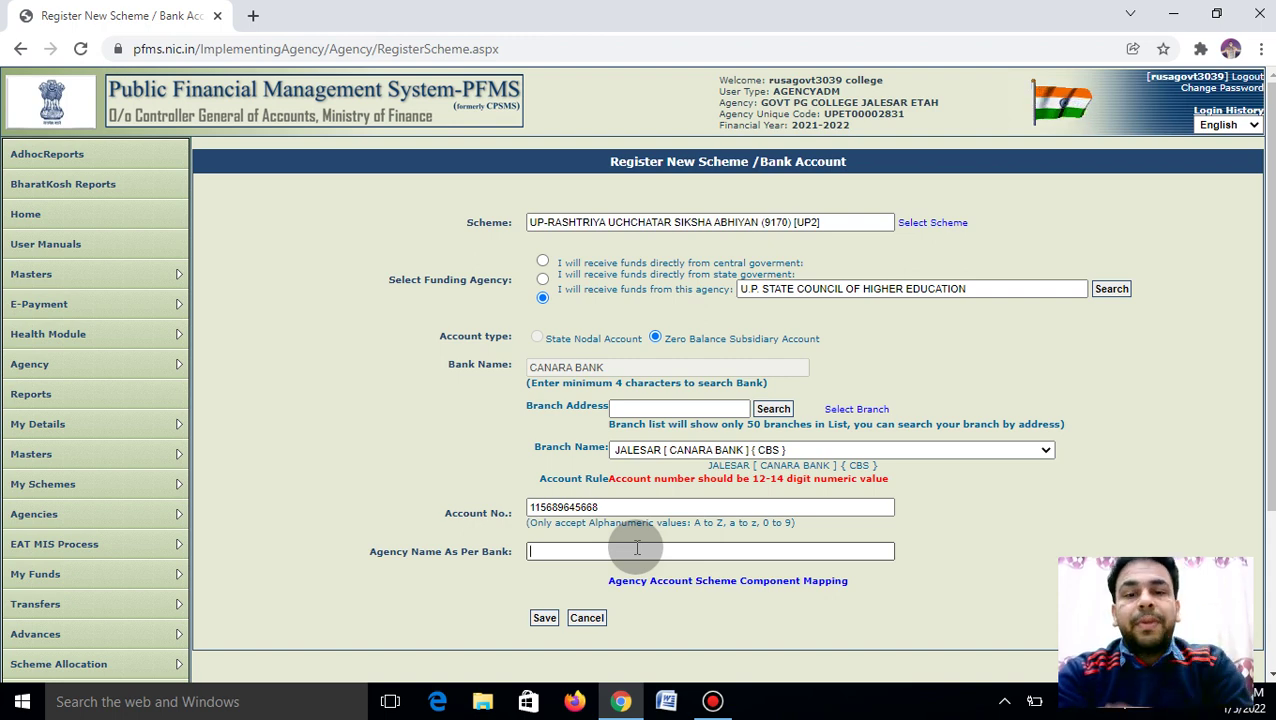
Map only the 3601 State [UP] scheme component to the account and save the mapping
left_click(747, 588)
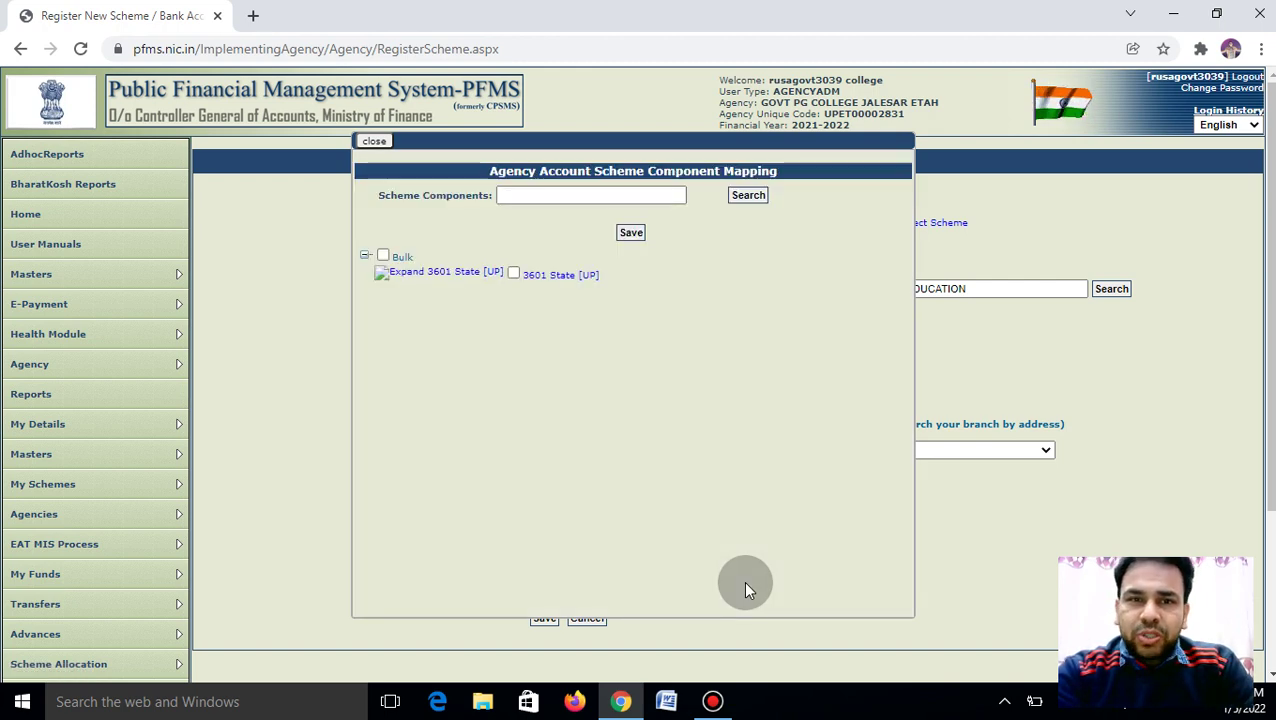
left_click(384, 254)
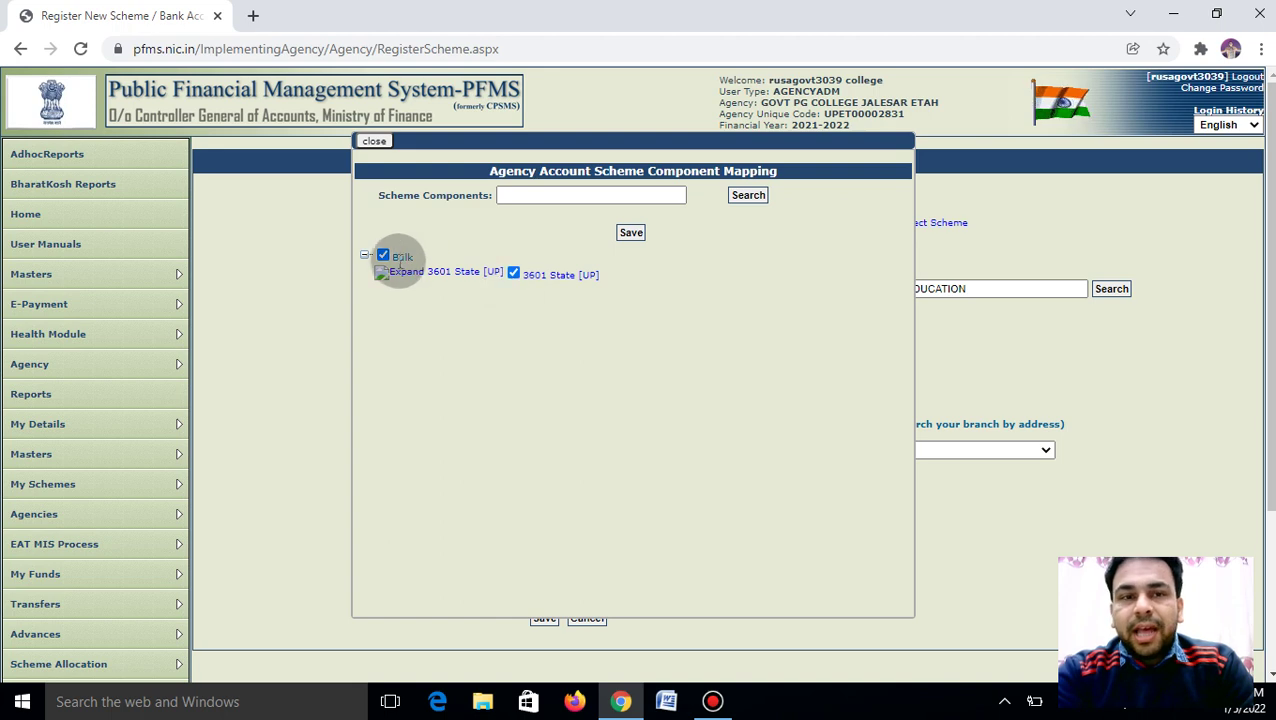
left_click(383, 256)
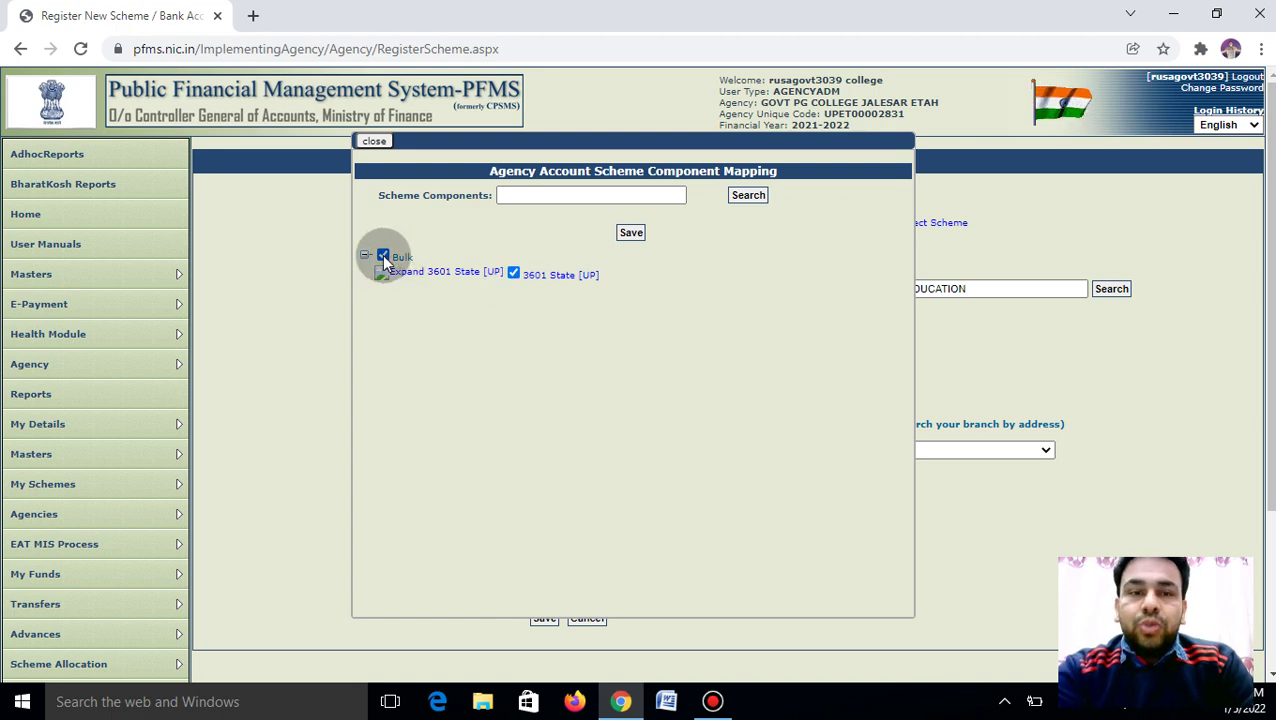
left_click(514, 275)
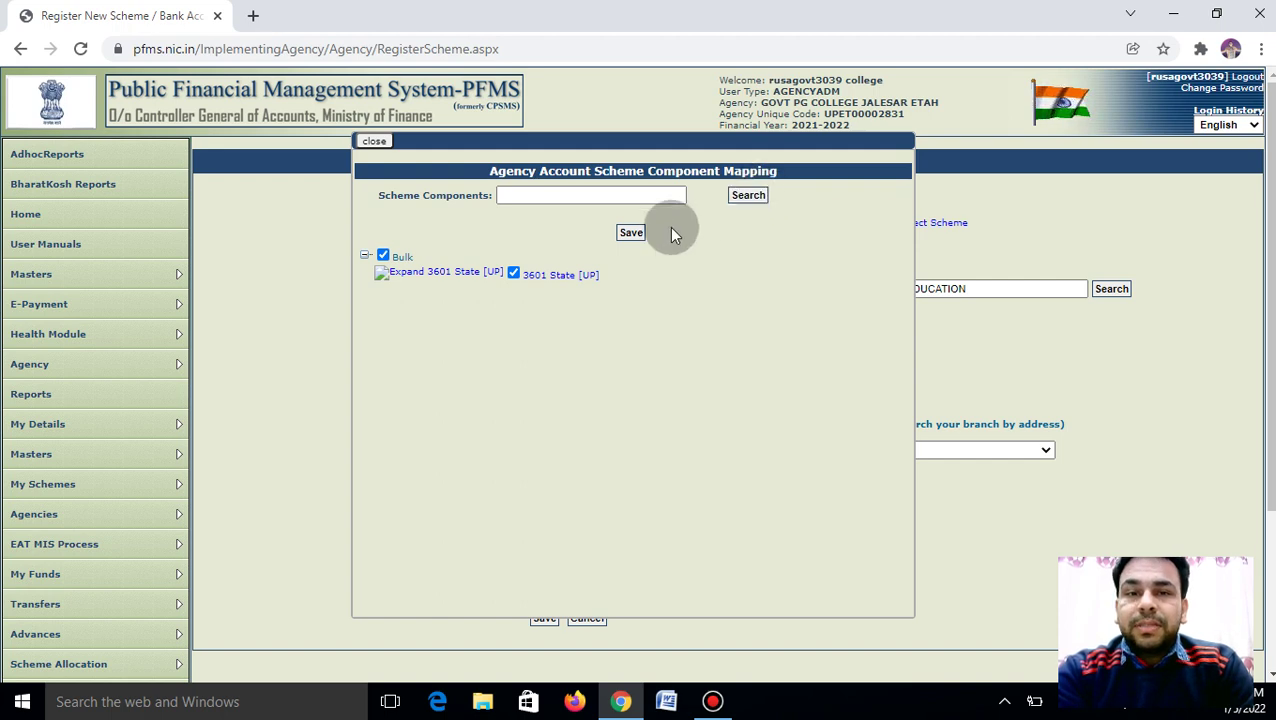
left_click(631, 234)
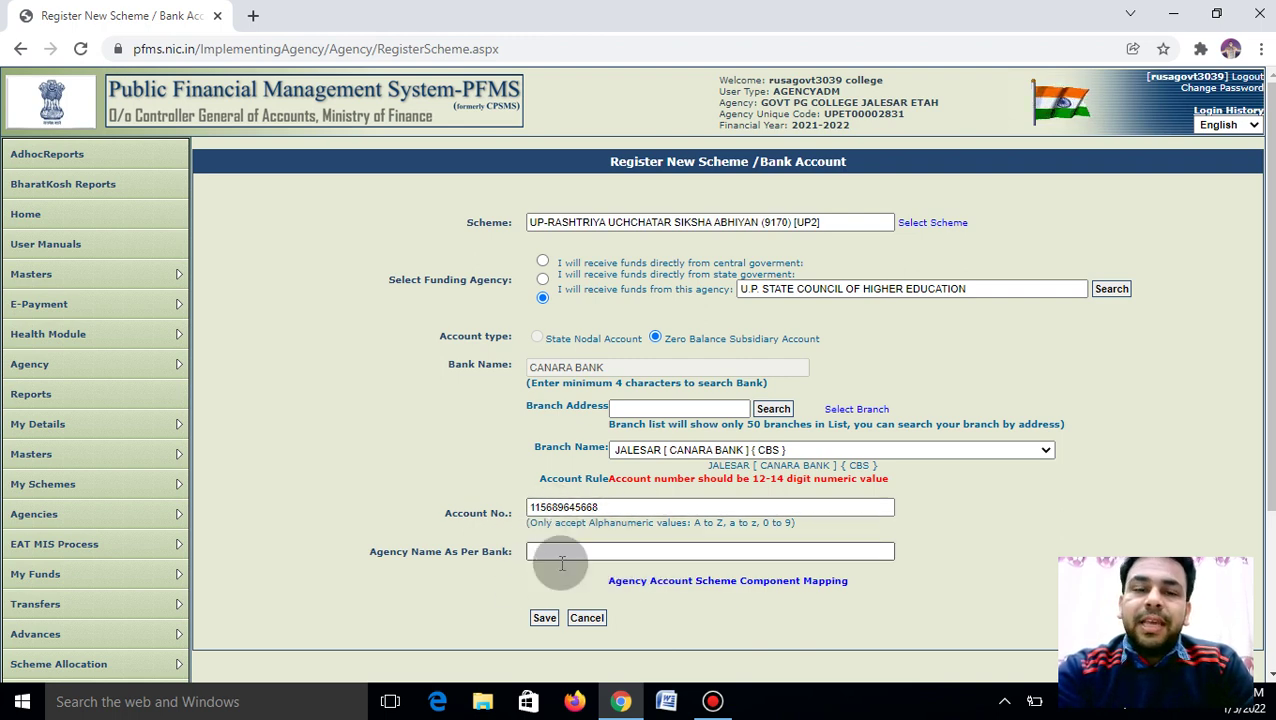
Save and submit the completed UP2 Zero Balance Subsidiary account registration form
left_click(545, 618)
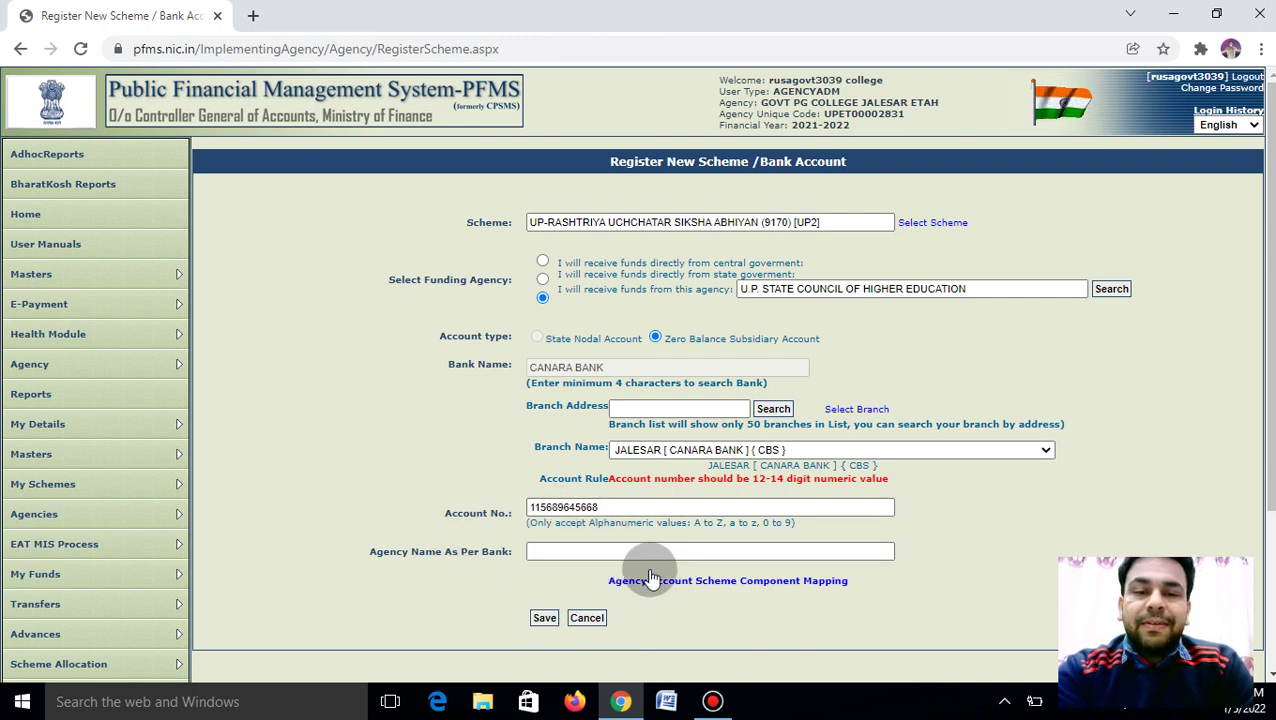
left_click(545, 618)
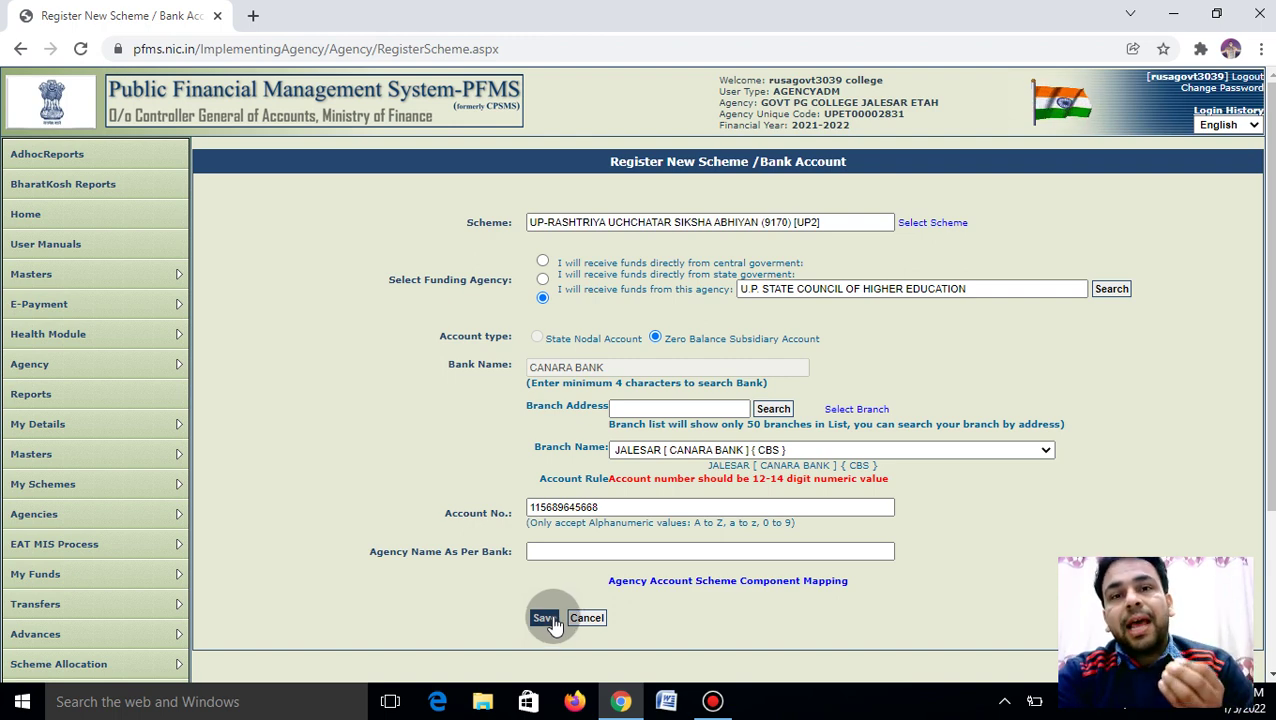
left_click(667, 452)
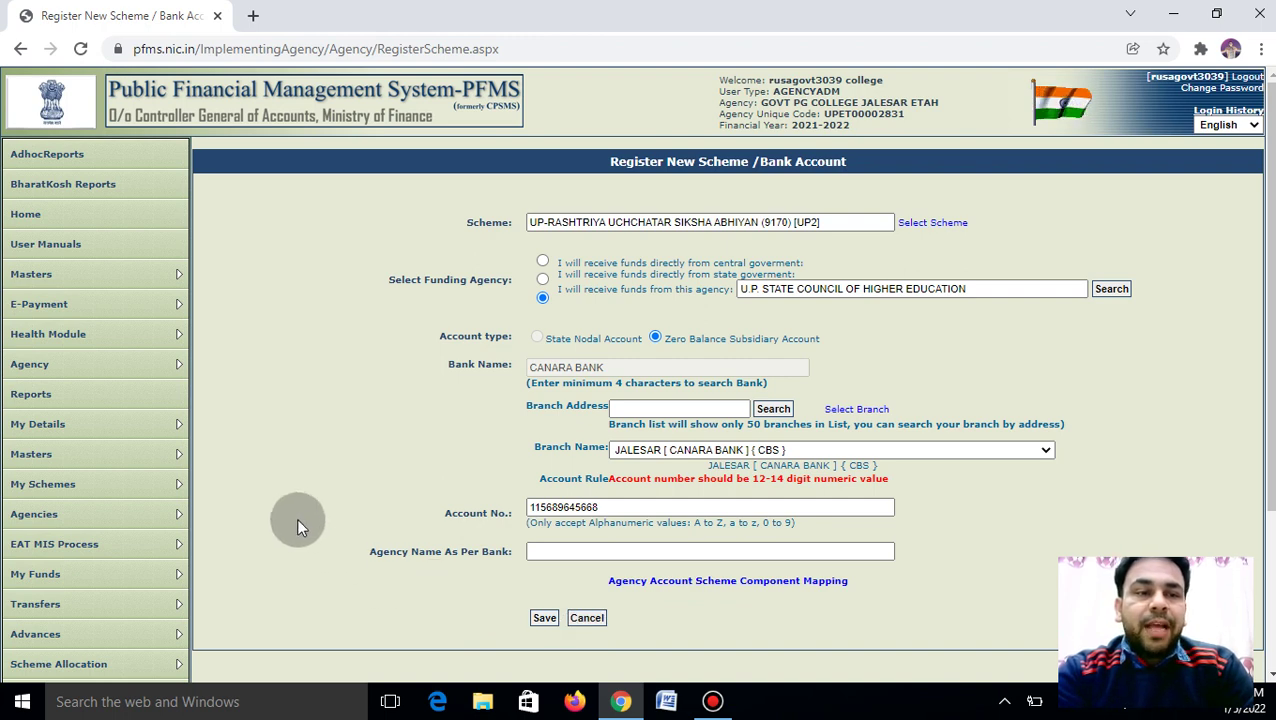
mouse_move(171, 452)
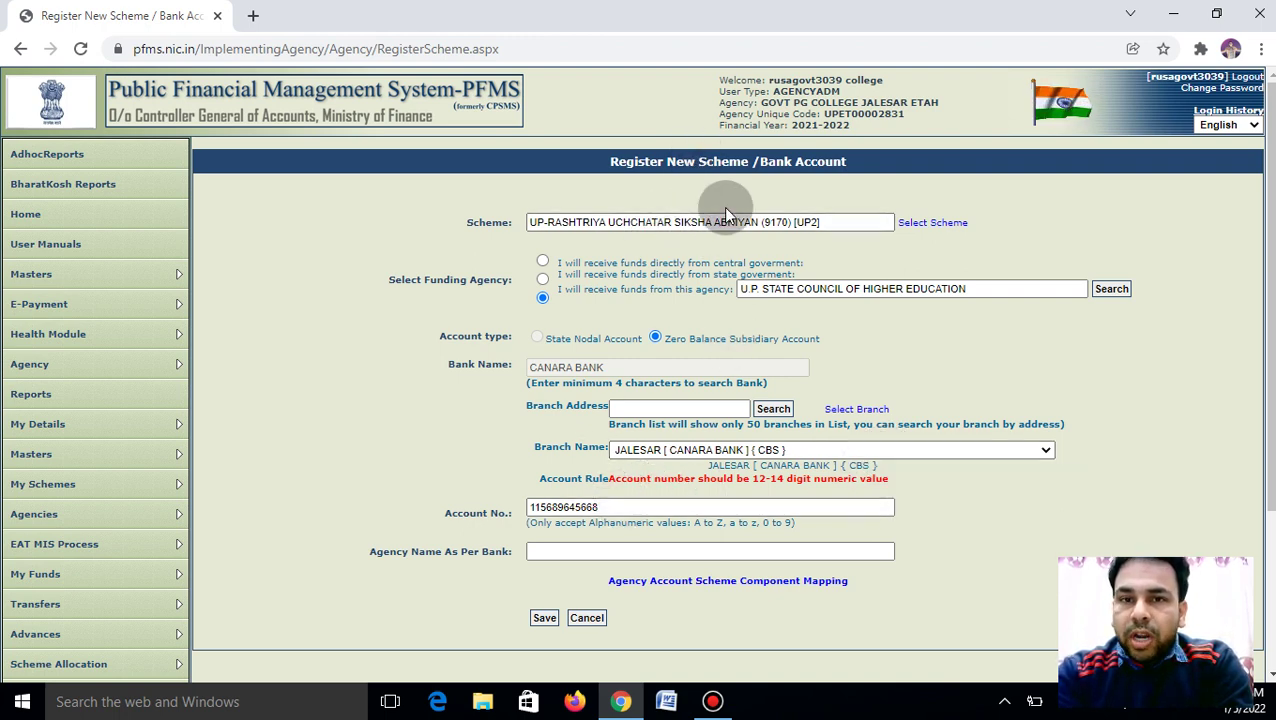
mouse_move(128, 484)
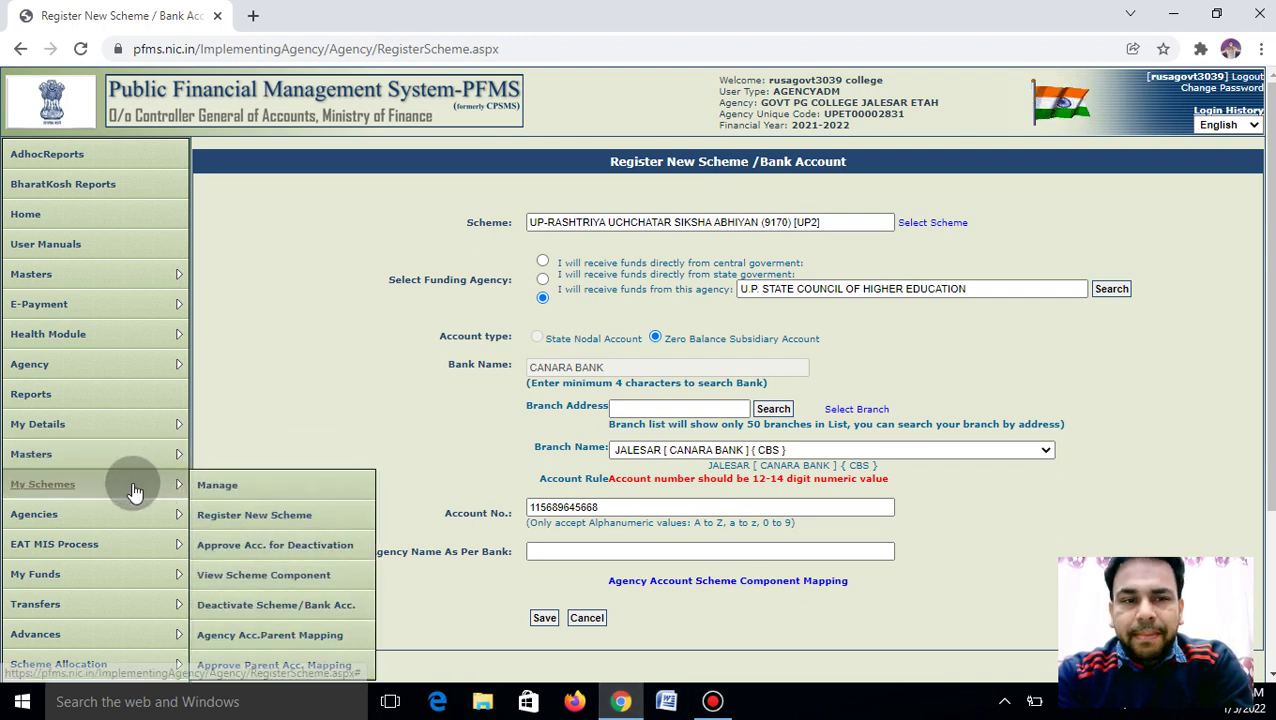
Check that the Canara Bank JALESAR ZBA account shows Pending Agency Approval under My Schemes > Manage
left_click(211, 489)
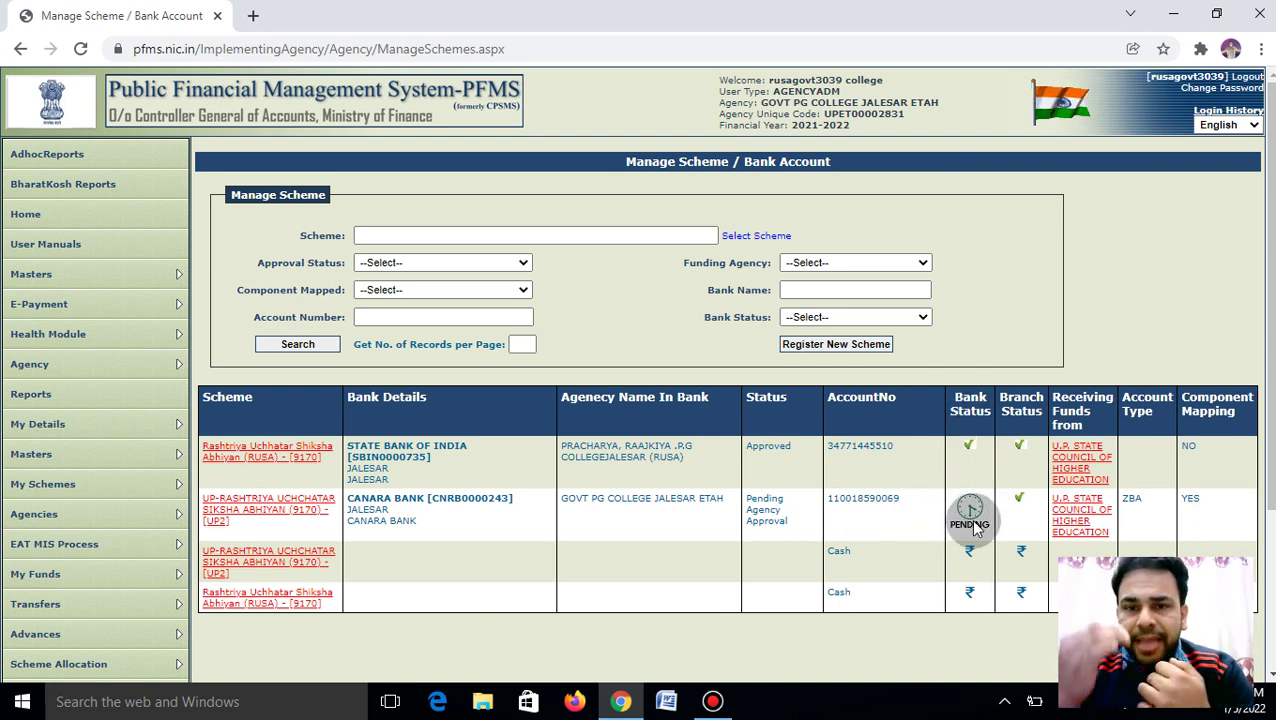
mouse_move(977, 529)
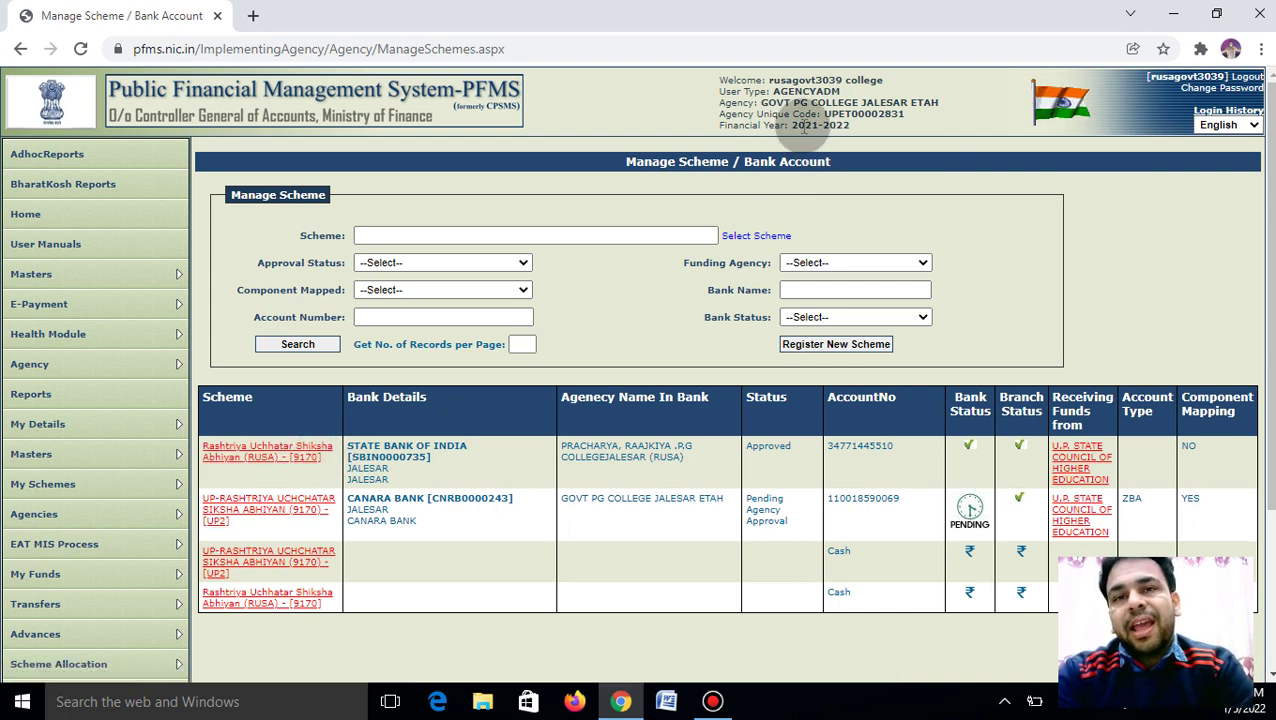
mouse_move(760, 10)
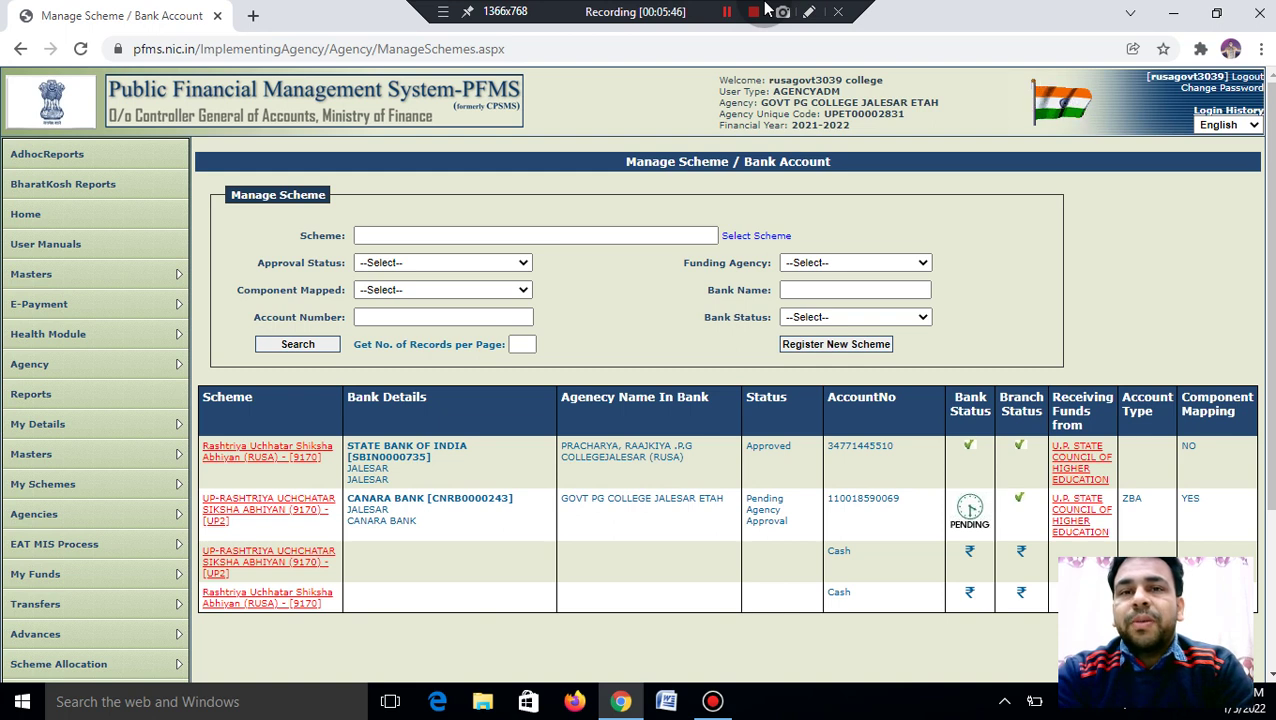